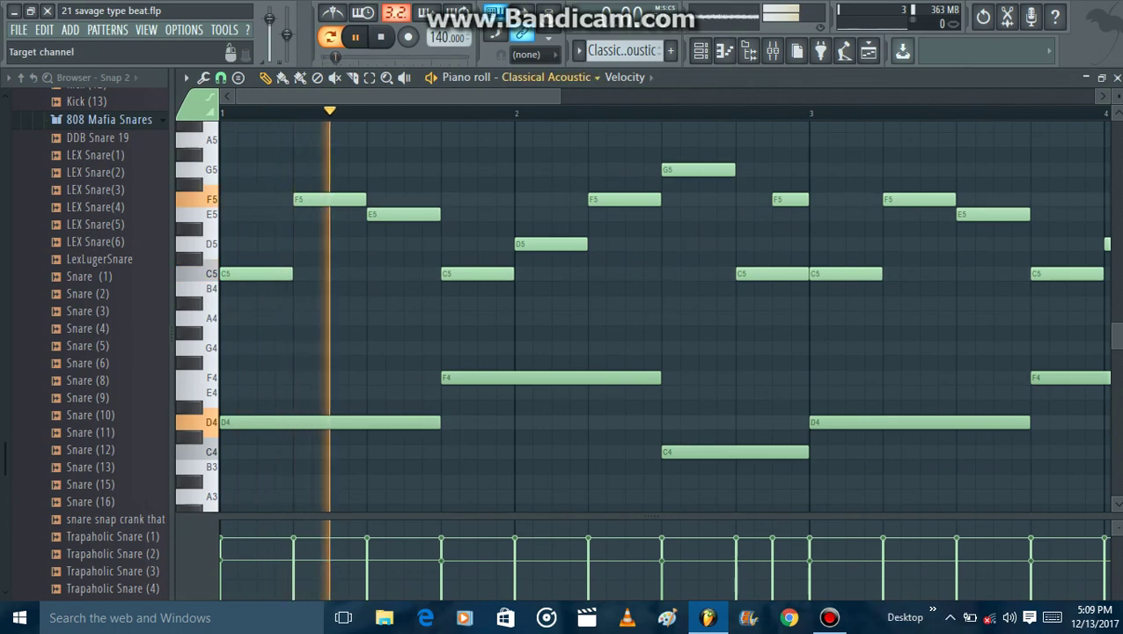
Step: Play the four-bar Classical Acoustic melody and the GMS pattern, examining their notes in the piano roll
{"action": "scroll", "coordinate": [665, 308], "scroll_direction": "down", "scroll_amount": 3}
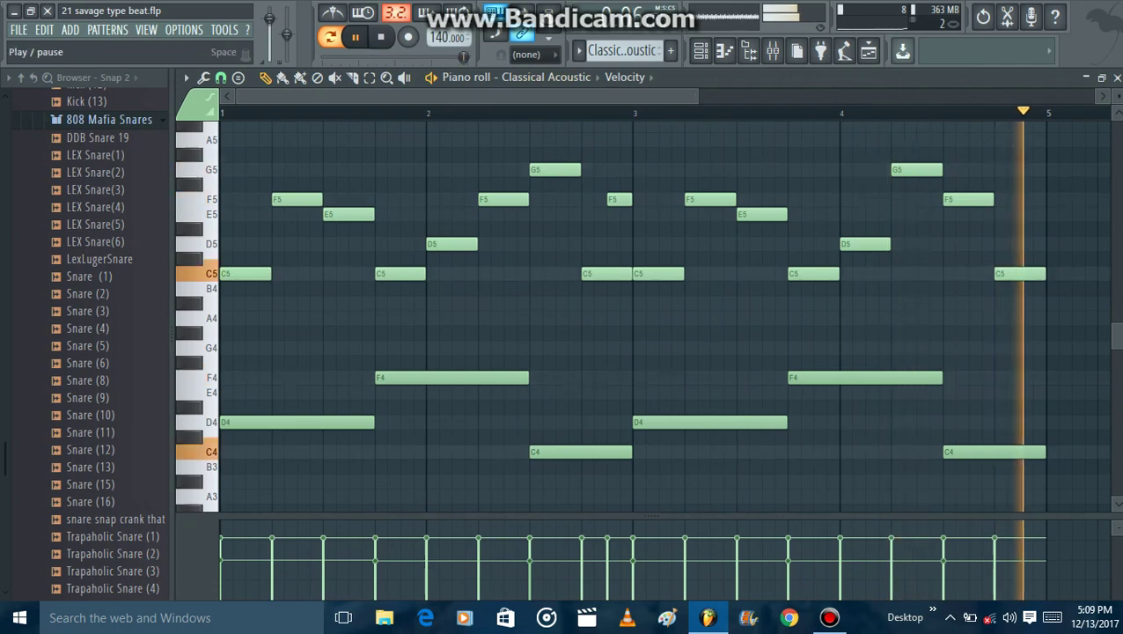
{"action": "left_click", "coordinate": [354, 36]}
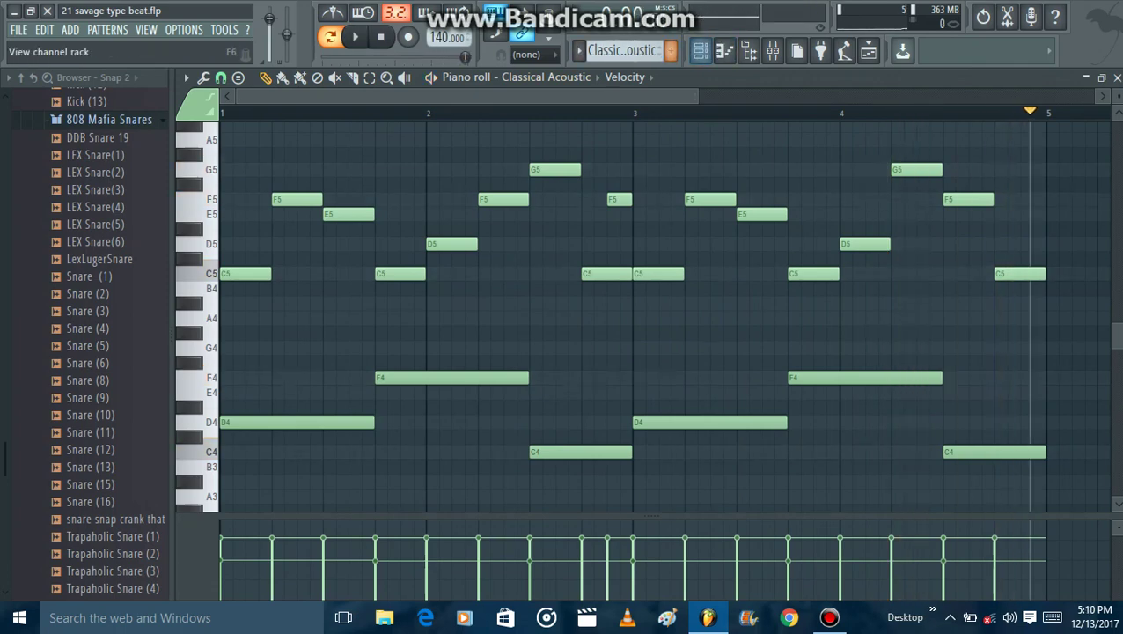
{"action": "left_click", "coordinate": [700, 50]}
{"action": "scroll", "coordinate": [621, 50], "scroll_direction": "down", "scroll_amount": 1}
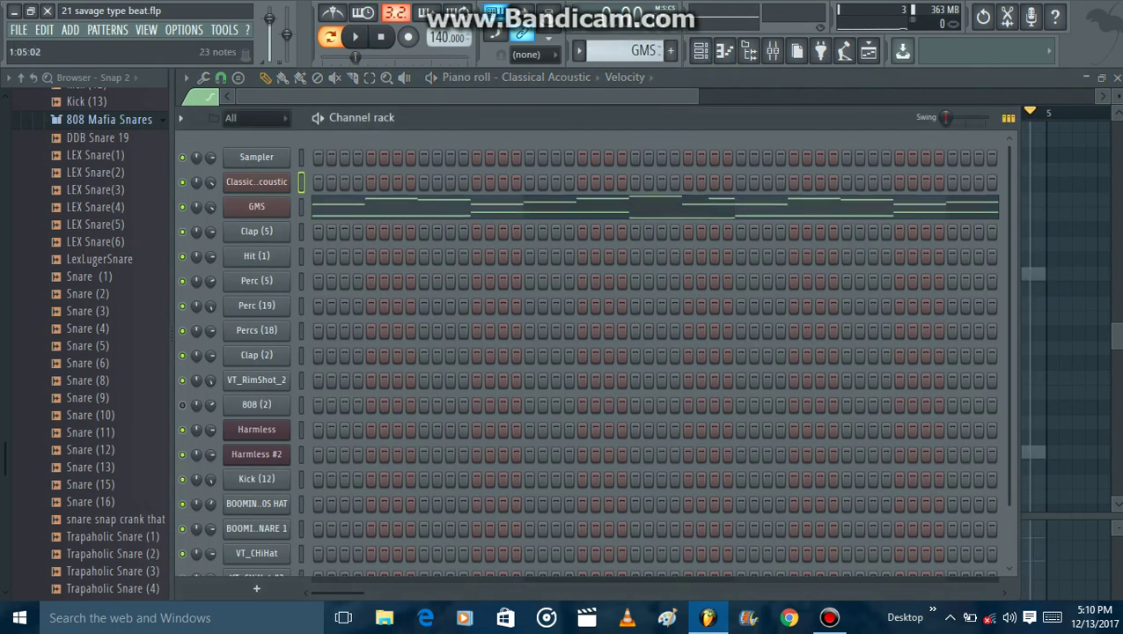
{"action": "key", "text": "F6"}
{"action": "key", "text": "space"}
{"action": "key", "text": "space"}
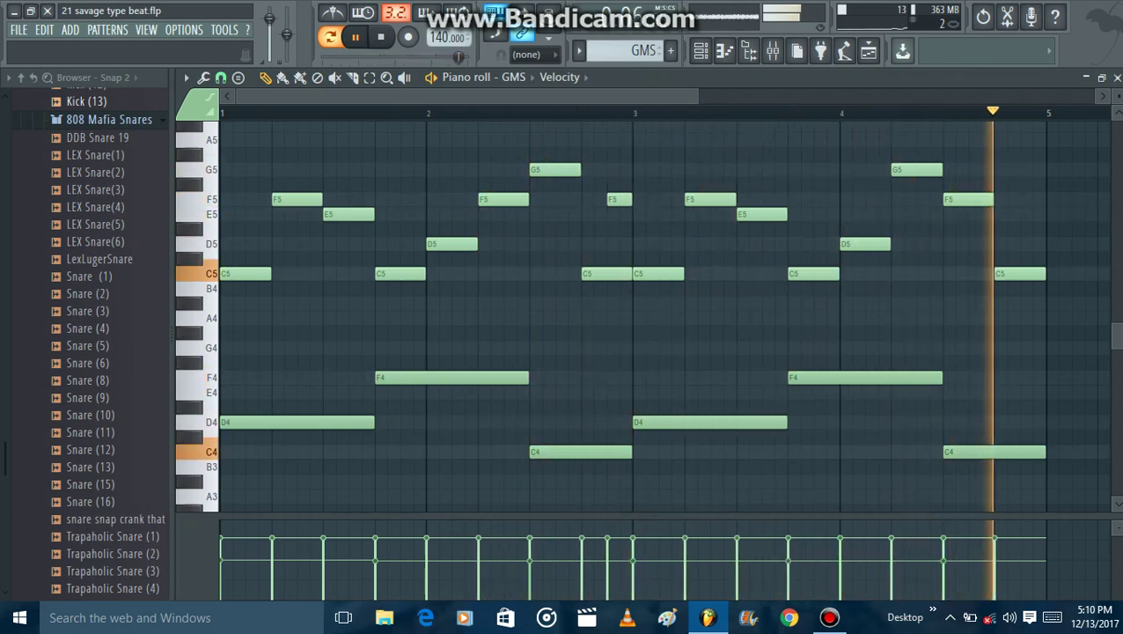
{"action": "key", "text": "space"}
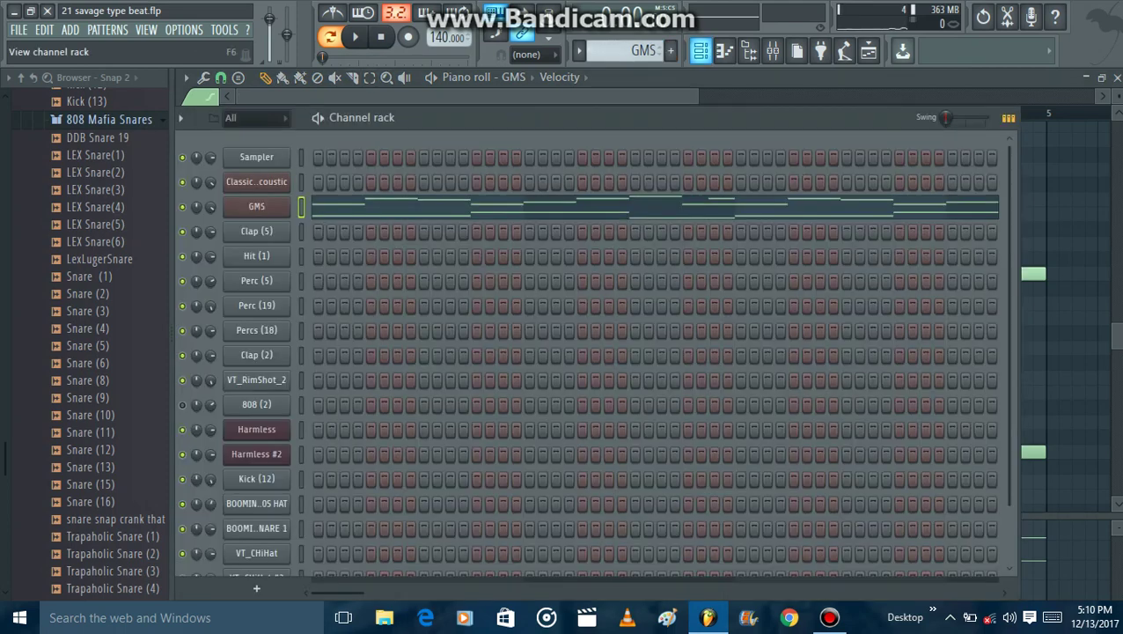
Step: Examine the Clap (5) steps in the channel rack and play the Perc (5) pattern with its notes in the piano roll
{"action": "left_click", "coordinate": [699, 51]}
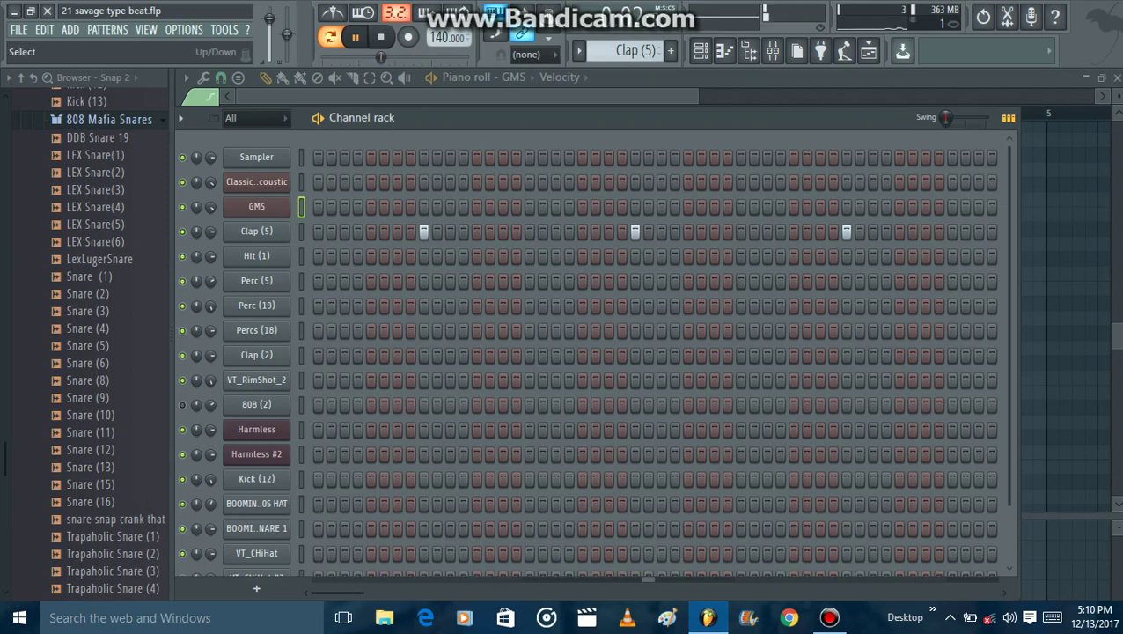
{"action": "left_click_drag", "start_coordinate": [337, 591], "coordinate": [761, 592]}
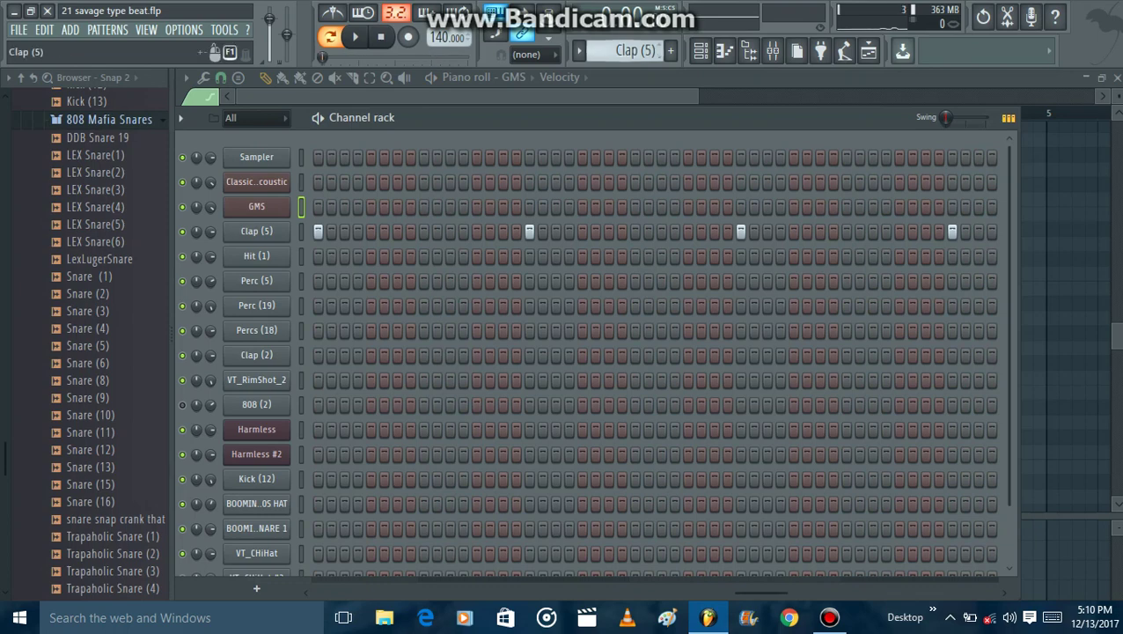
{"action": "scroll", "coordinate": [634, 50], "scroll_direction": "down", "scroll_amount": 3}
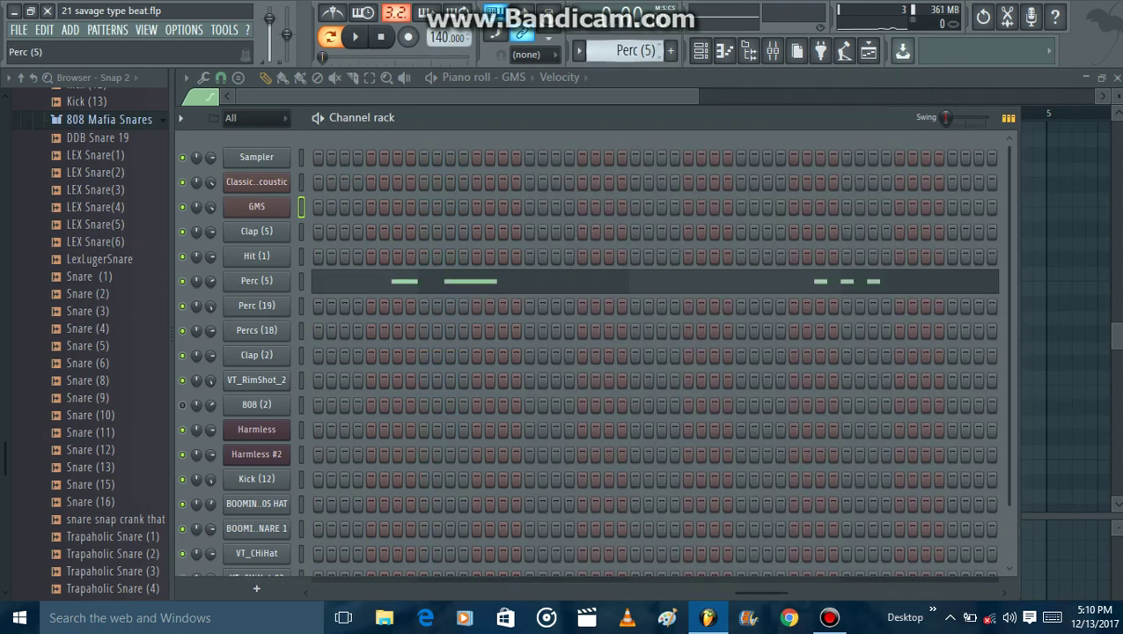
{"action": "key", "text": "F7"}
{"action": "key", "text": "space"}
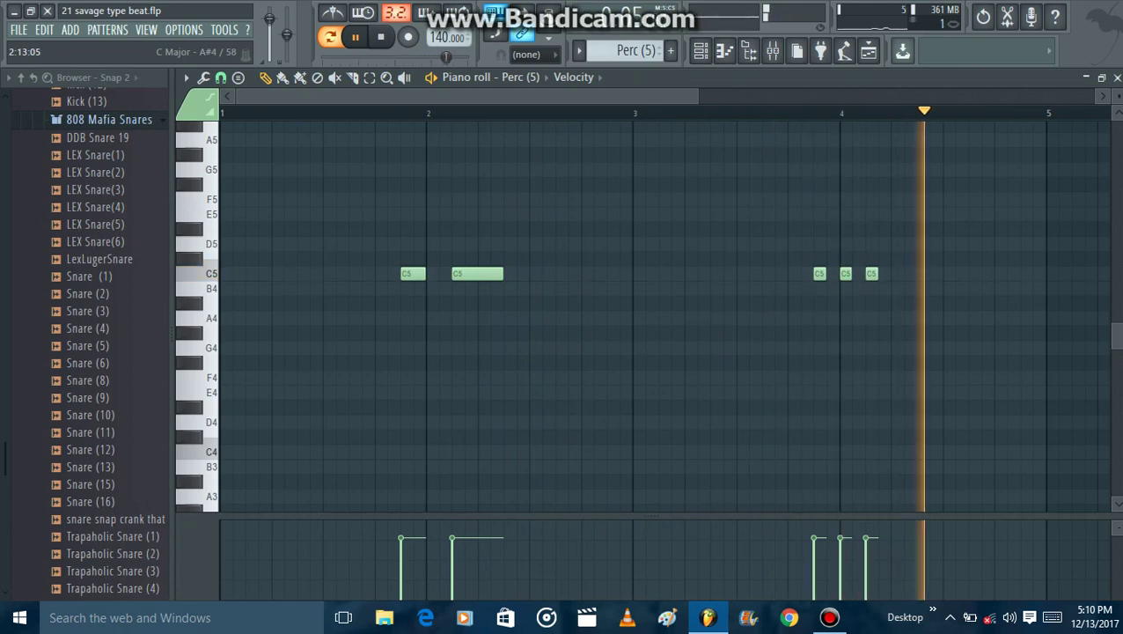
{"action": "key", "text": "space"}
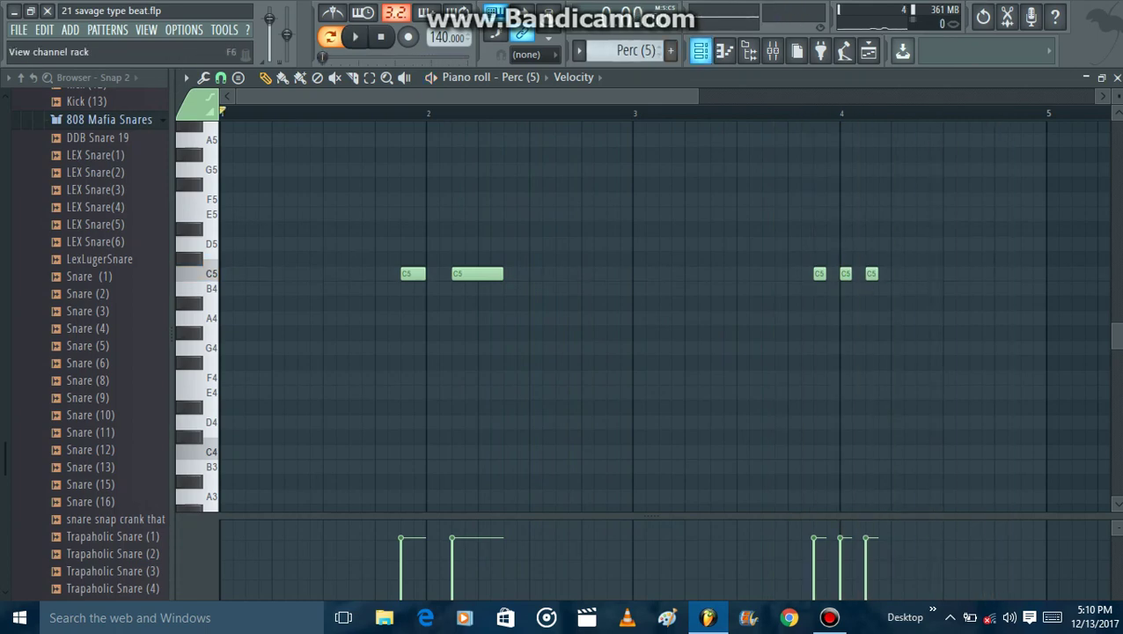
Step: Select the Perc (19) pattern and play its notes in the piano roll
{"action": "left_click", "coordinate": [701, 50]}
{"action": "left_click", "coordinate": [256, 305]}
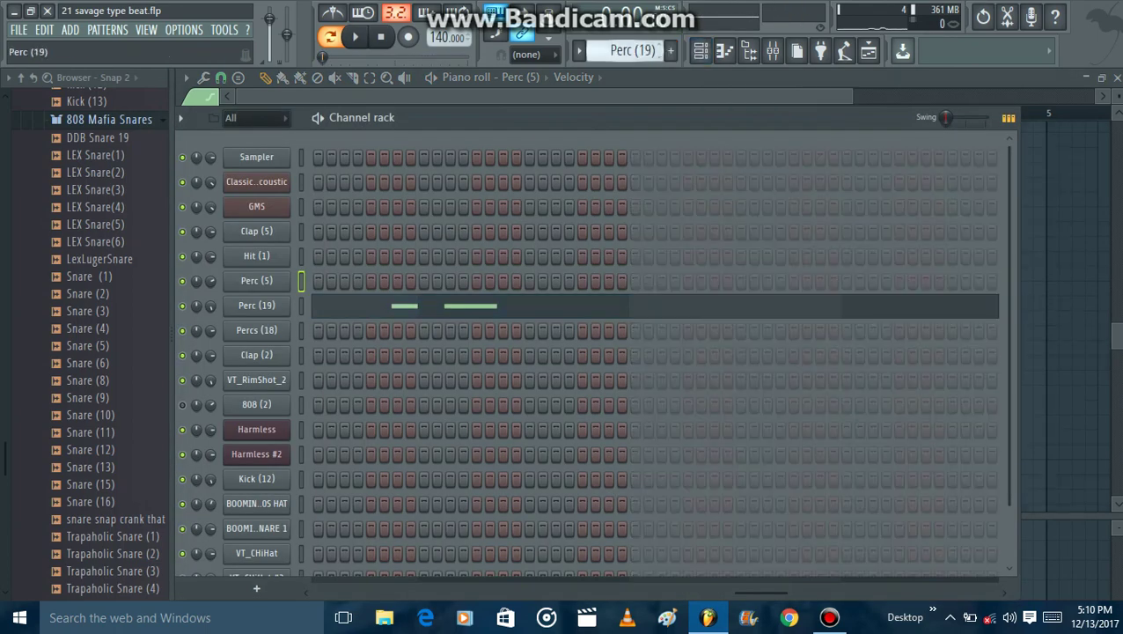
{"action": "key", "text": "F6"}
{"action": "key", "text": "space"}
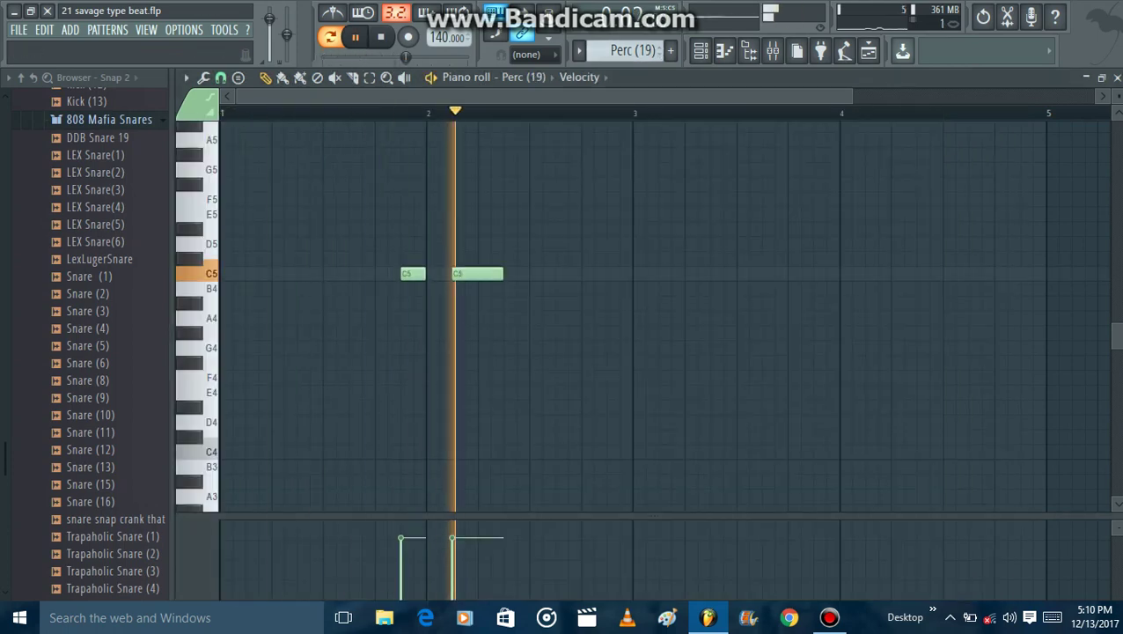
{"action": "key", "text": "space"}
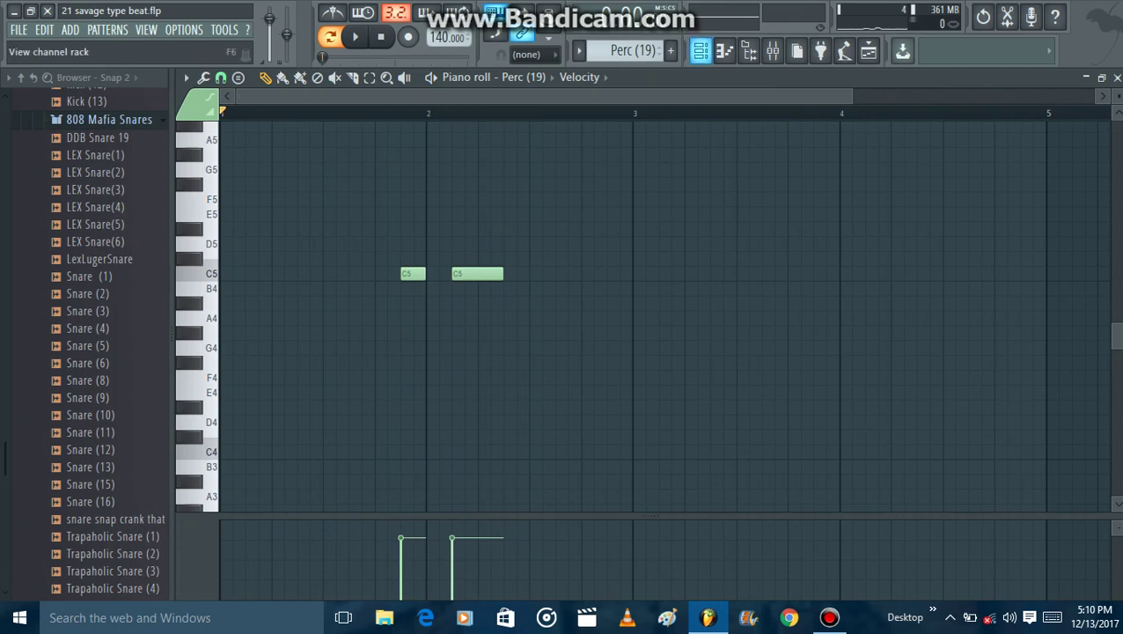
Step: Select the Percs (18) pattern and play its notes in the piano roll
{"action": "key", "text": "F6"}
{"action": "scroll", "coordinate": [630, 50], "scroll_direction": "down", "scroll_amount": 2}
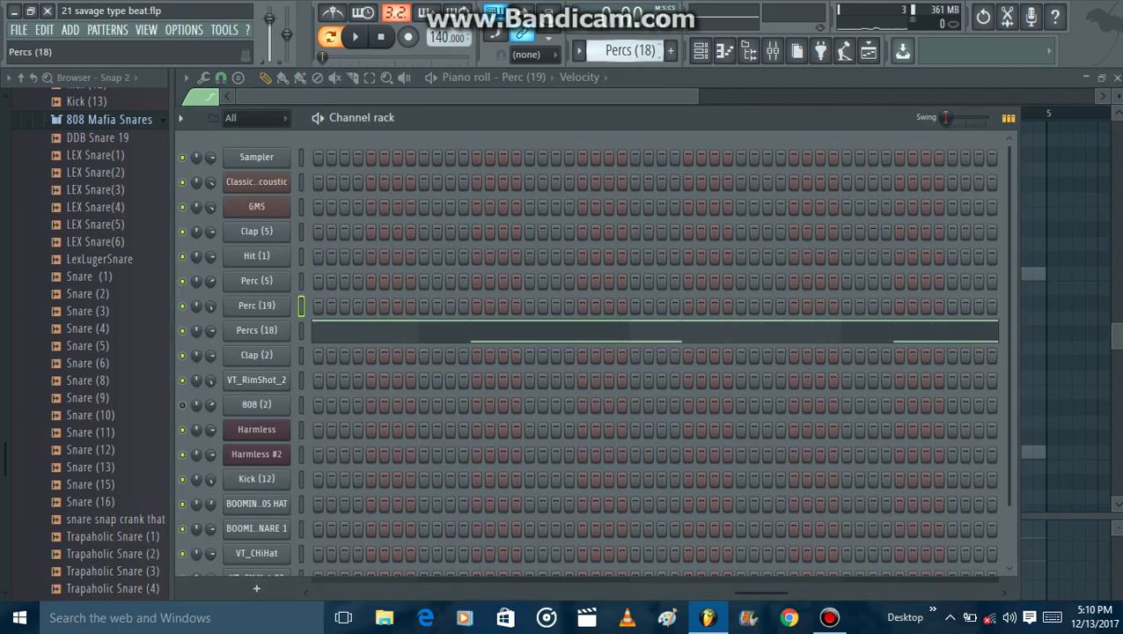
{"action": "left_click", "coordinate": [572, 333]}
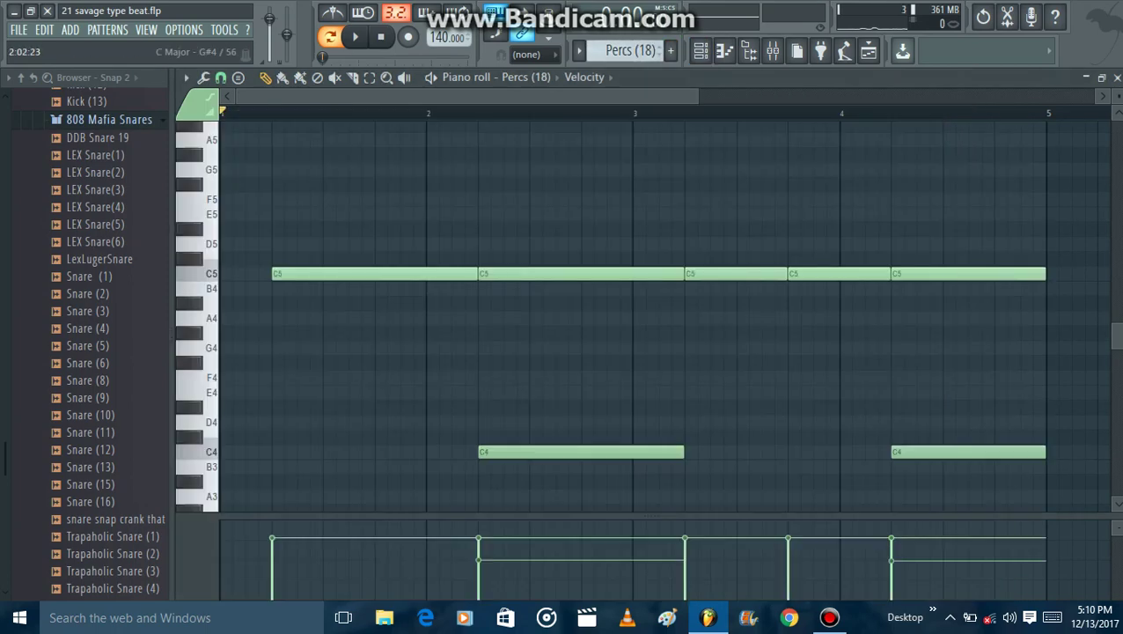
{"action": "key", "text": "space"}
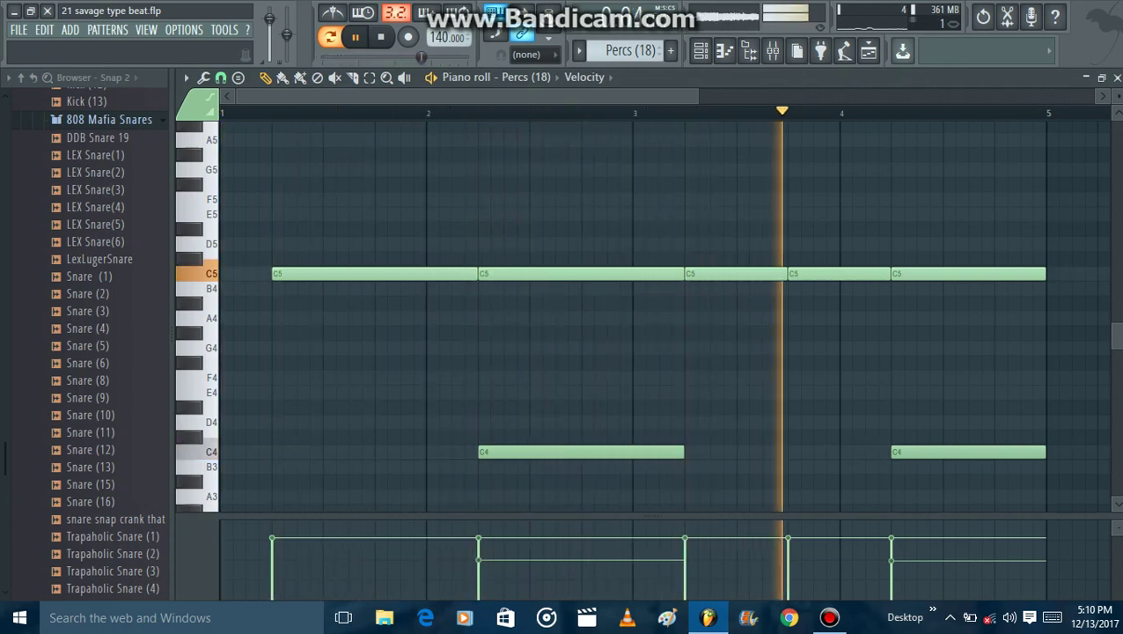
{"action": "key", "text": "space"}
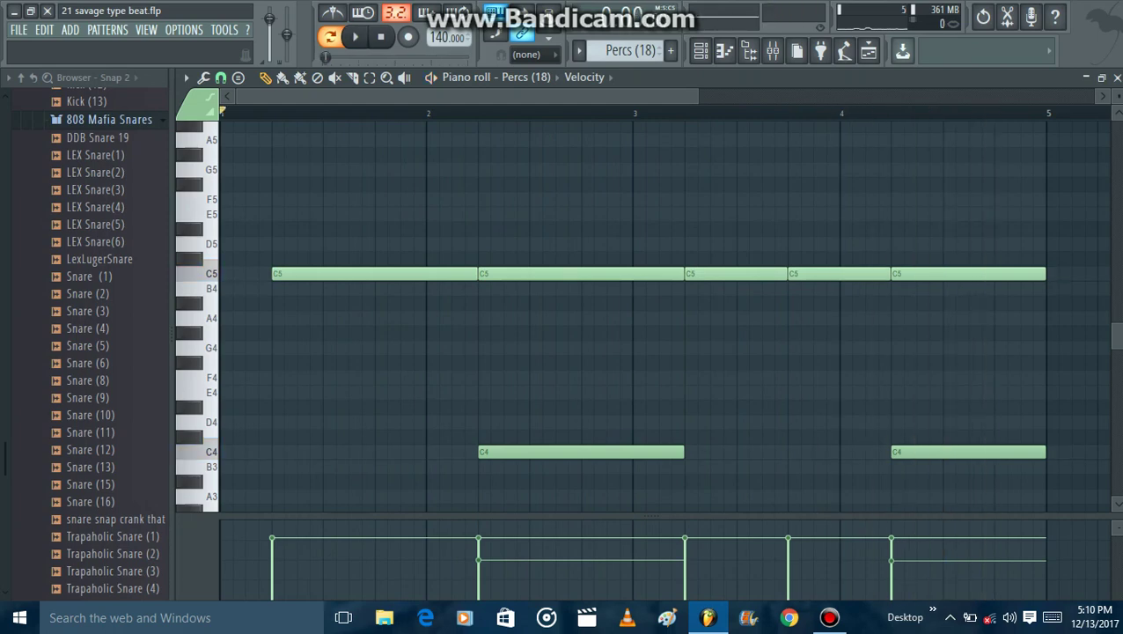
Step: Play the Clap (2) and VT_RimShot_2 patterns, examining the placement of their steps in the channel rack
{"action": "key", "text": "F6"}
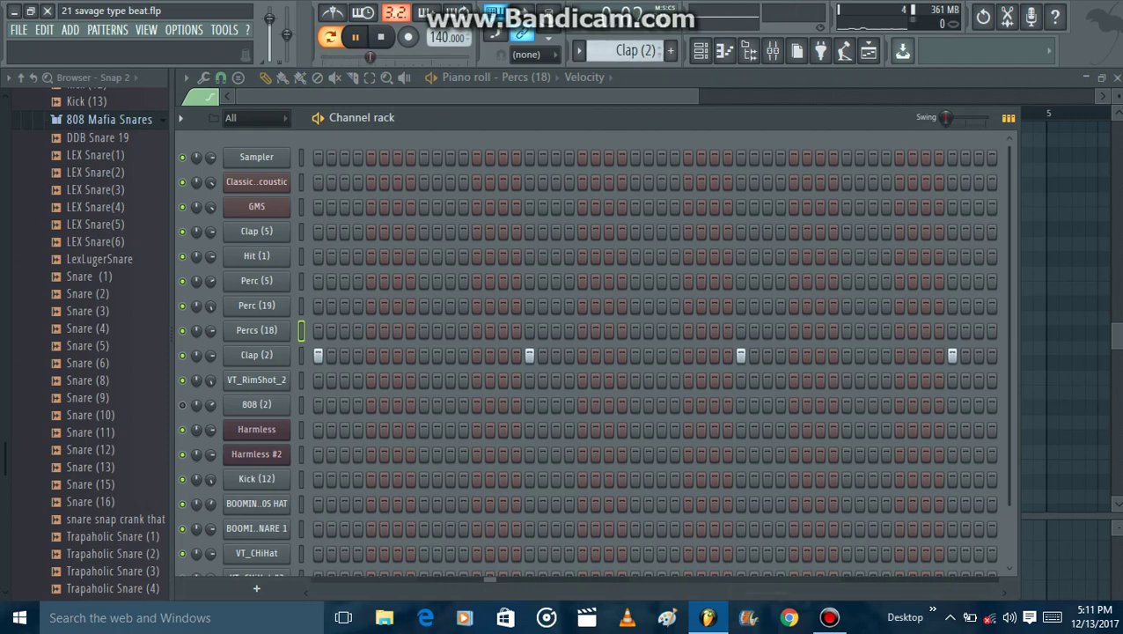
{"action": "scroll", "coordinate": [656, 354], "scroll_direction": "right", "scroll_amount": 2}
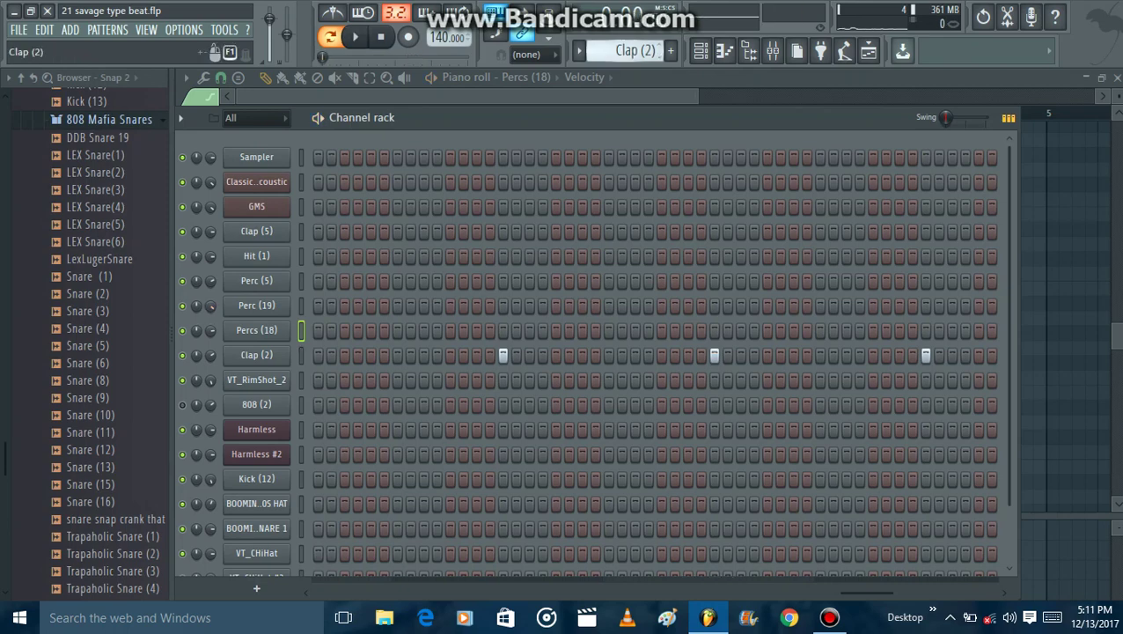
{"action": "scroll", "coordinate": [626, 50], "scroll_direction": "down", "scroll_amount": 1}
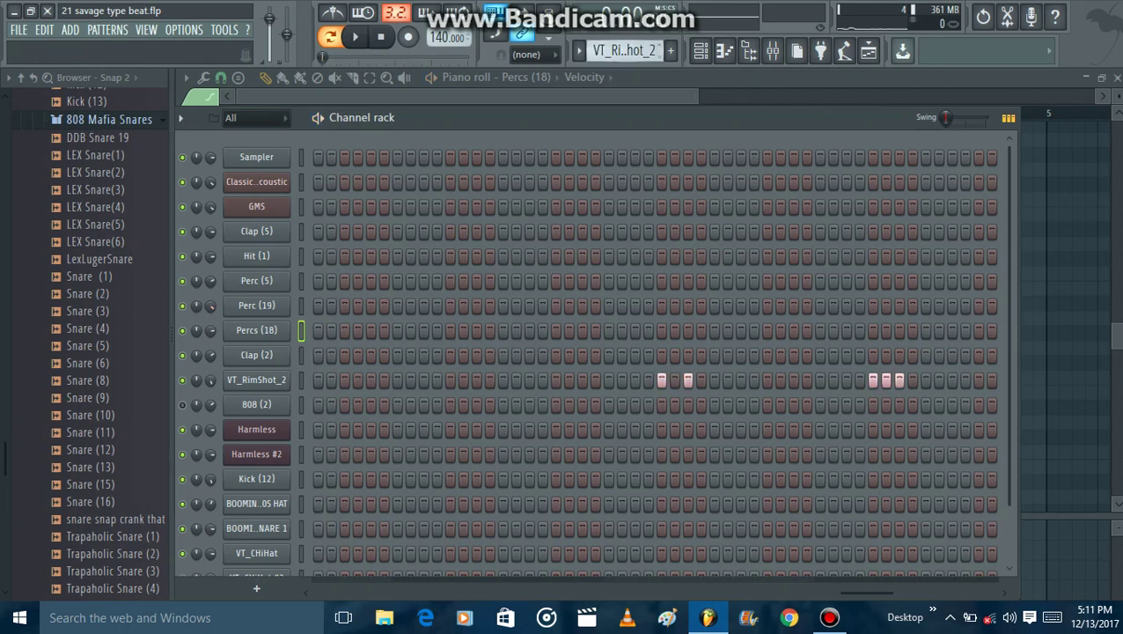
{"action": "key", "text": "space"}
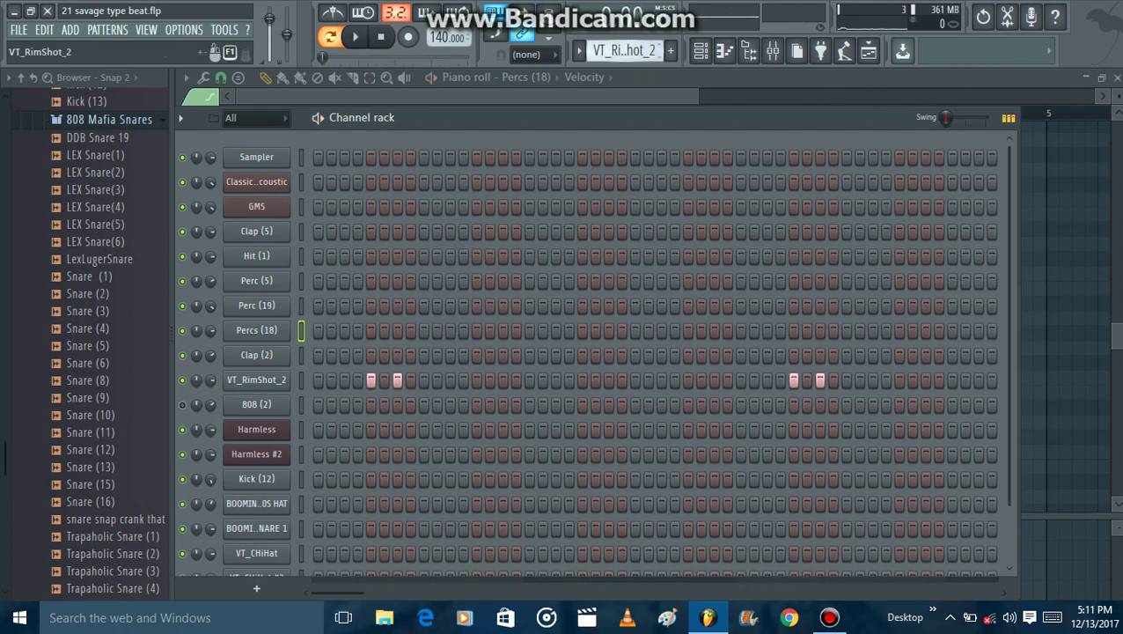
Step: Examine the 808 (2) notes in the piano roll and play the Harmless pattern with its notes in view
{"action": "scroll", "coordinate": [625, 51], "scroll_direction": "down", "scroll_amount": 2}
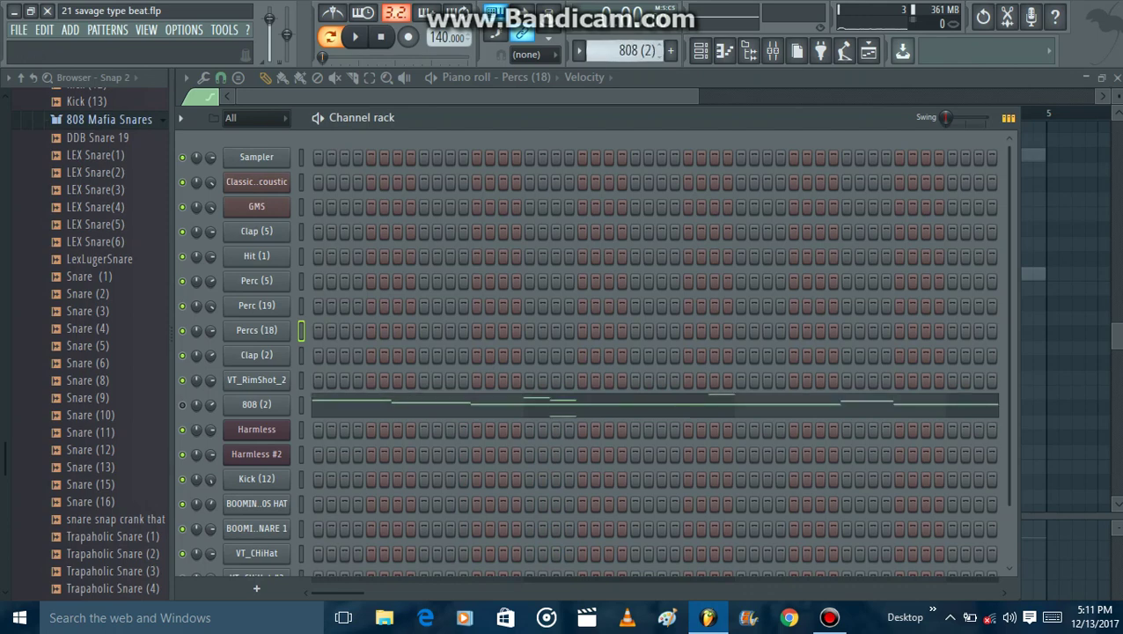
{"action": "key", "text": "F7"}
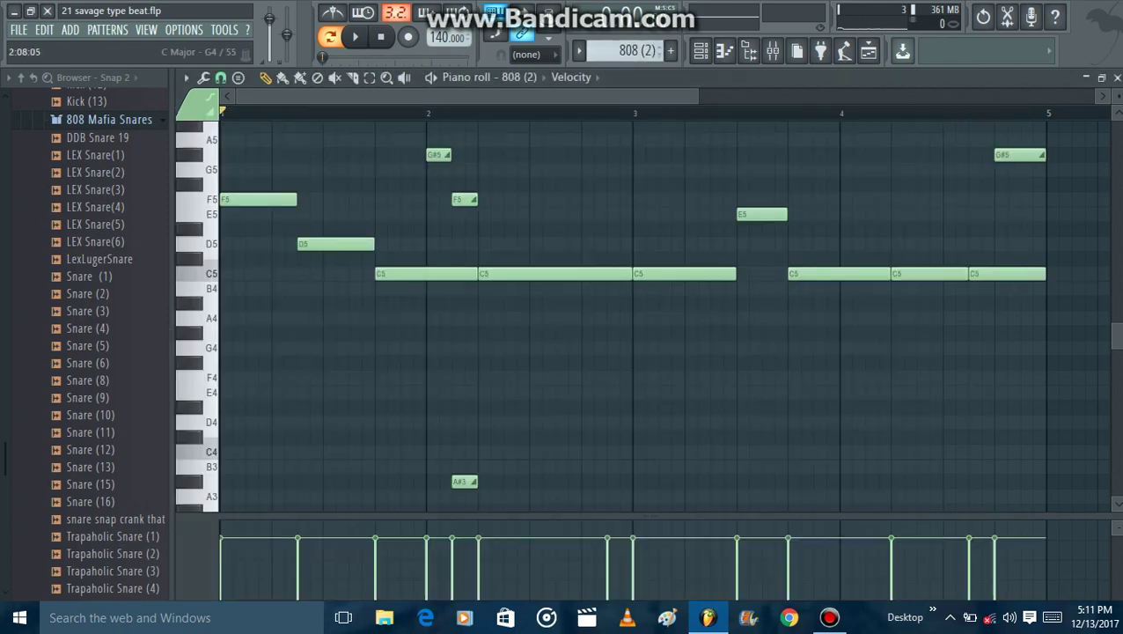
{"action": "left_click", "coordinate": [723, 51]}
{"action": "scroll", "coordinate": [631, 50], "scroll_direction": "up", "scroll_amount": 1}
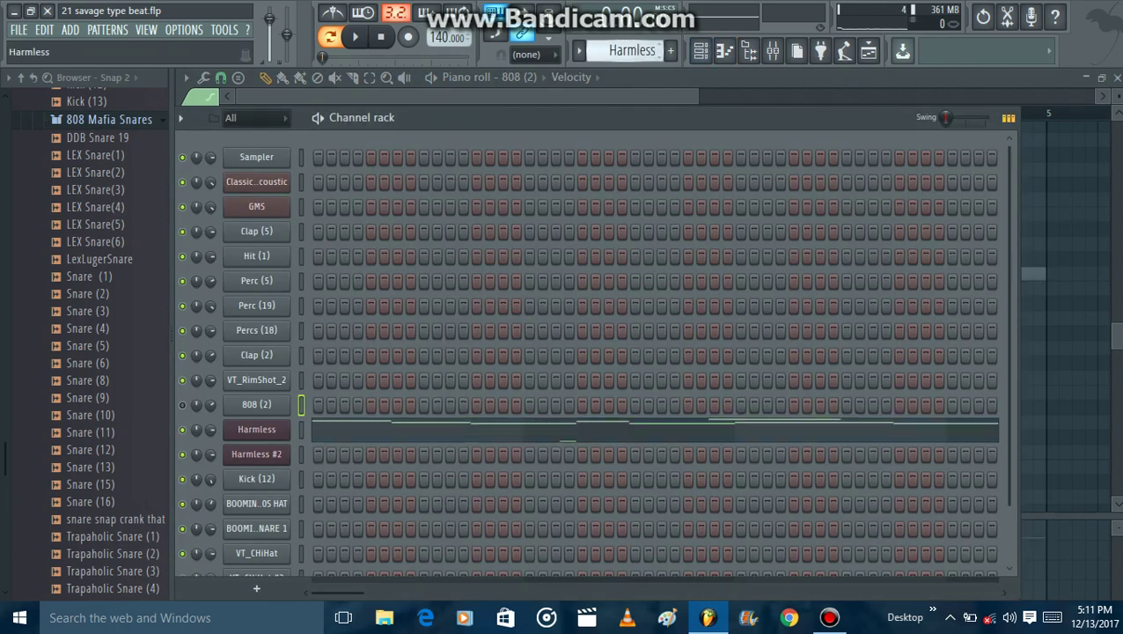
{"action": "key", "text": "F7"}
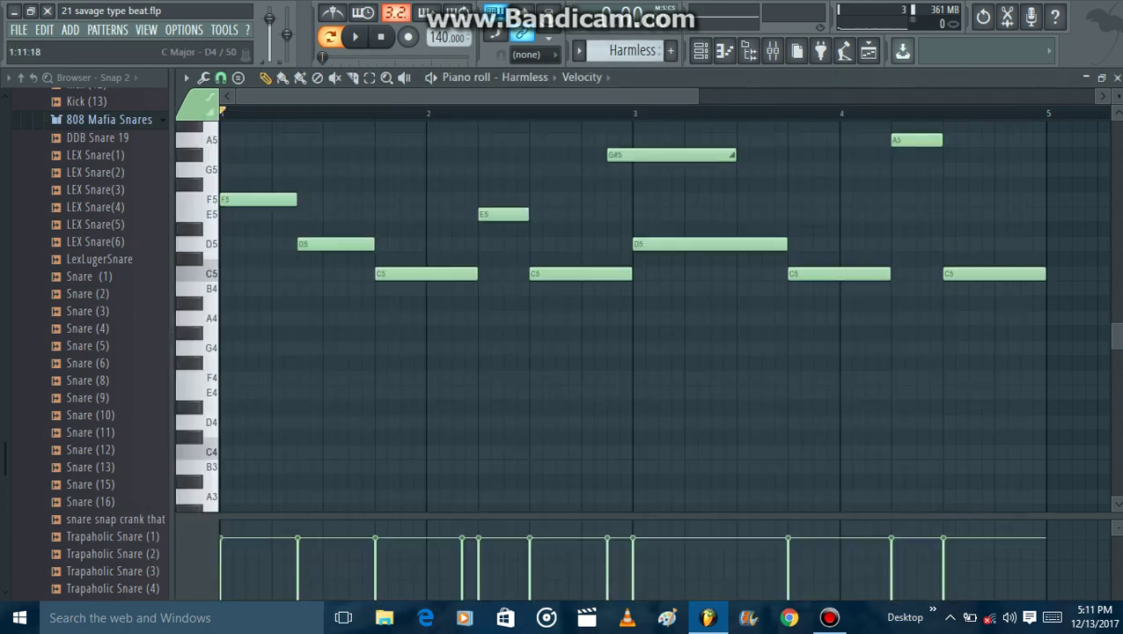
{"action": "scroll", "coordinate": [634, 317], "scroll_direction": "up", "scroll_amount": 1}
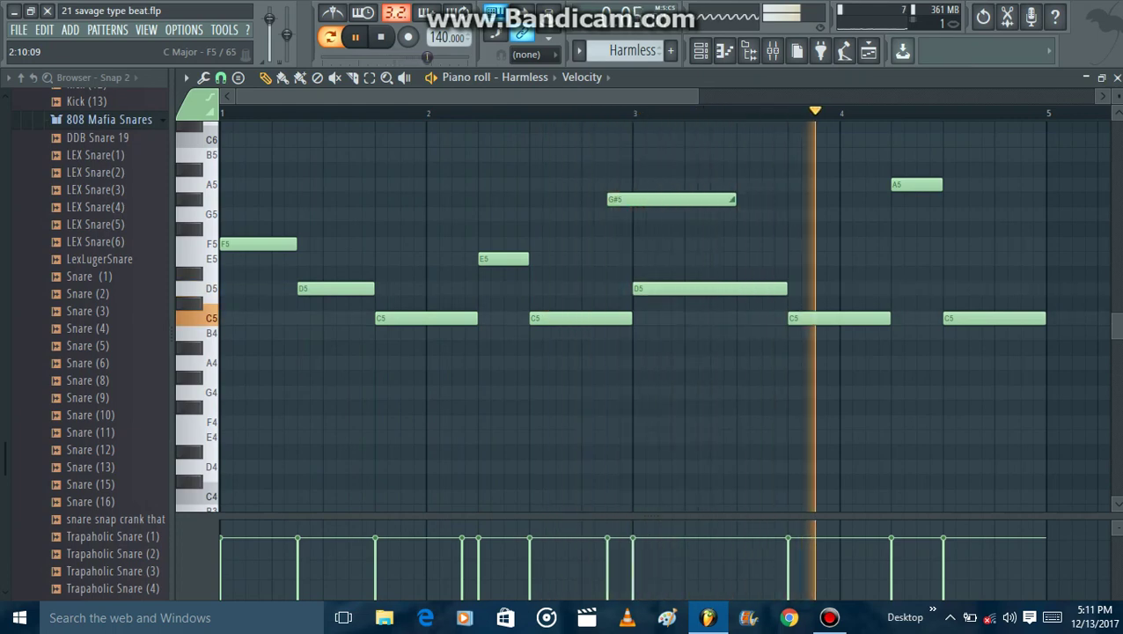
{"action": "key", "text": "space"}
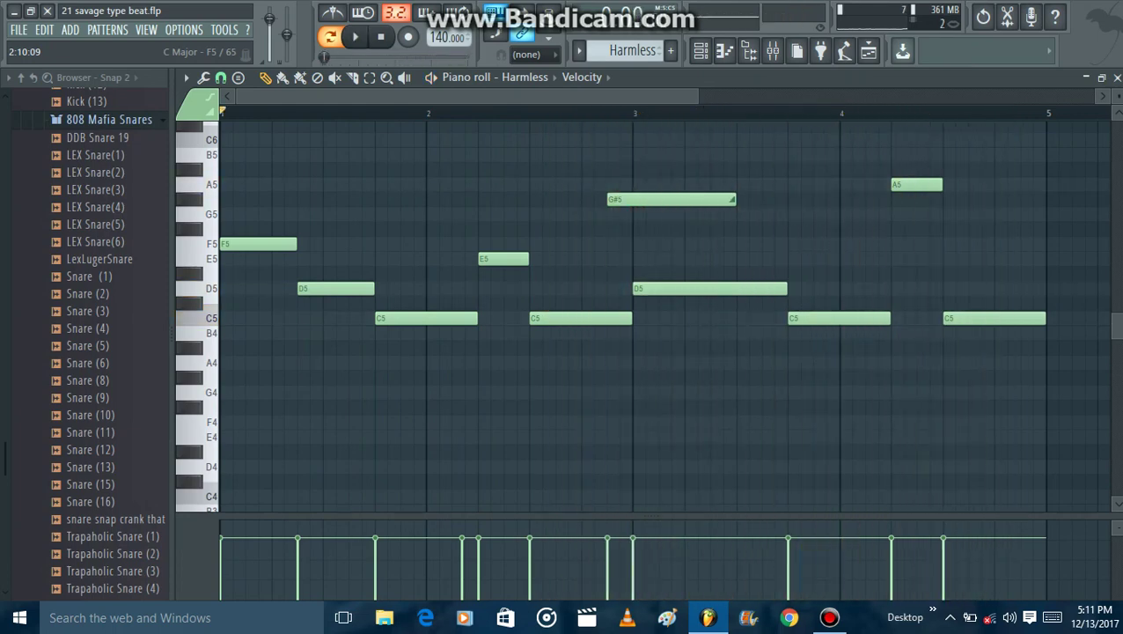
Step: Switch to the Kick (12) pattern and play its notes in the piano roll
{"action": "left_click", "coordinate": [701, 50]}
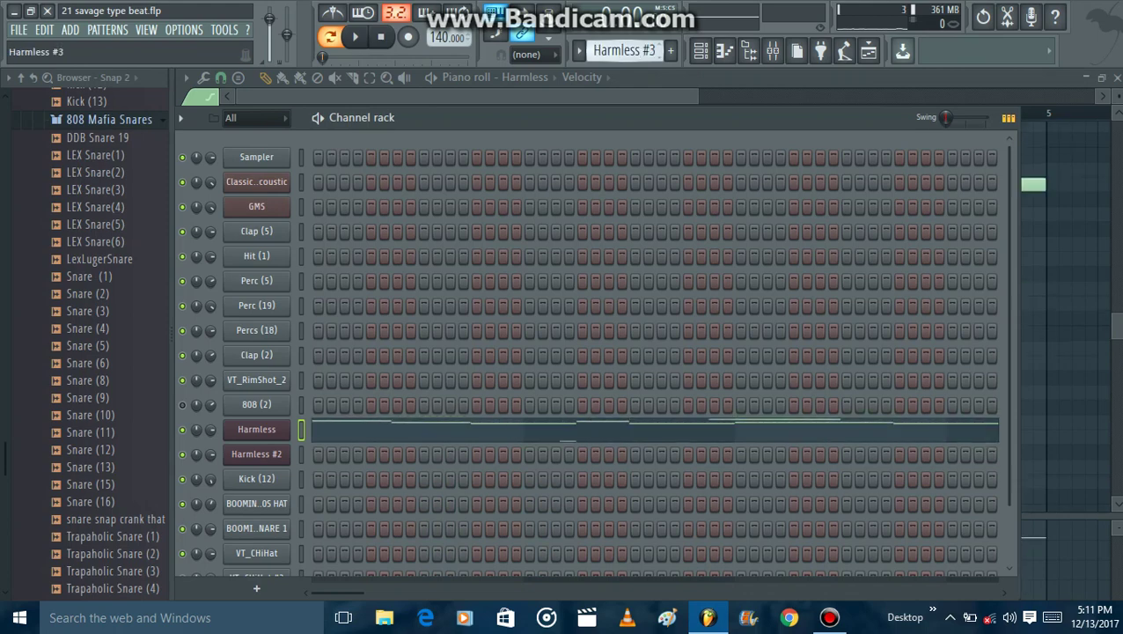
{"action": "key", "text": "KP_Subtract"}
{"action": "key", "text": "KP_Subtract"}
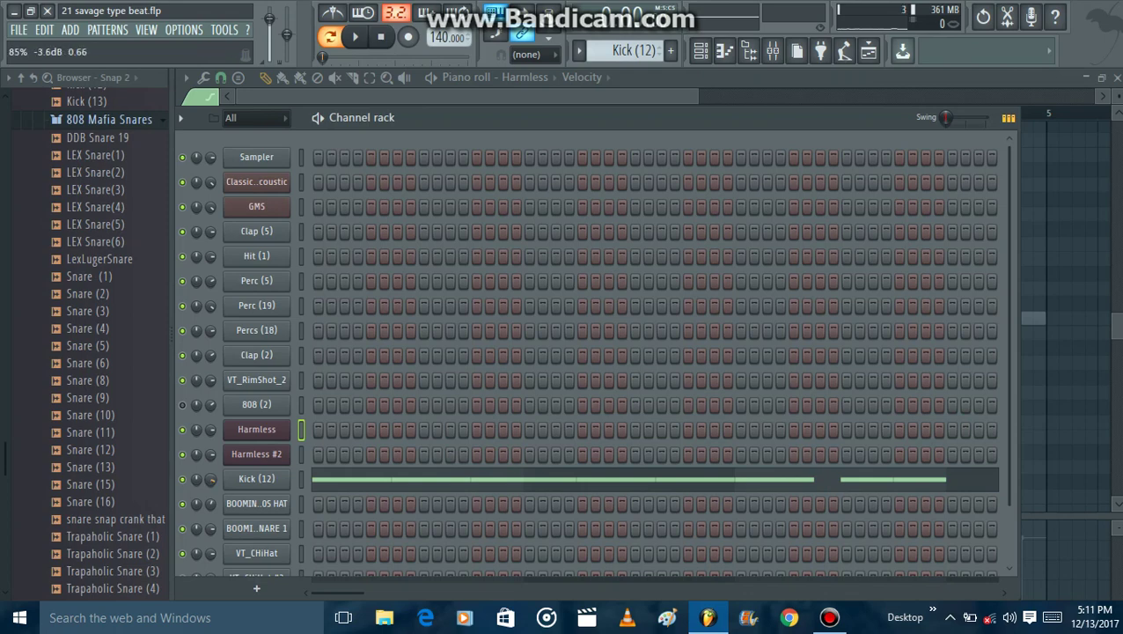
{"action": "key", "text": "F7"}
{"action": "key", "text": "space"}
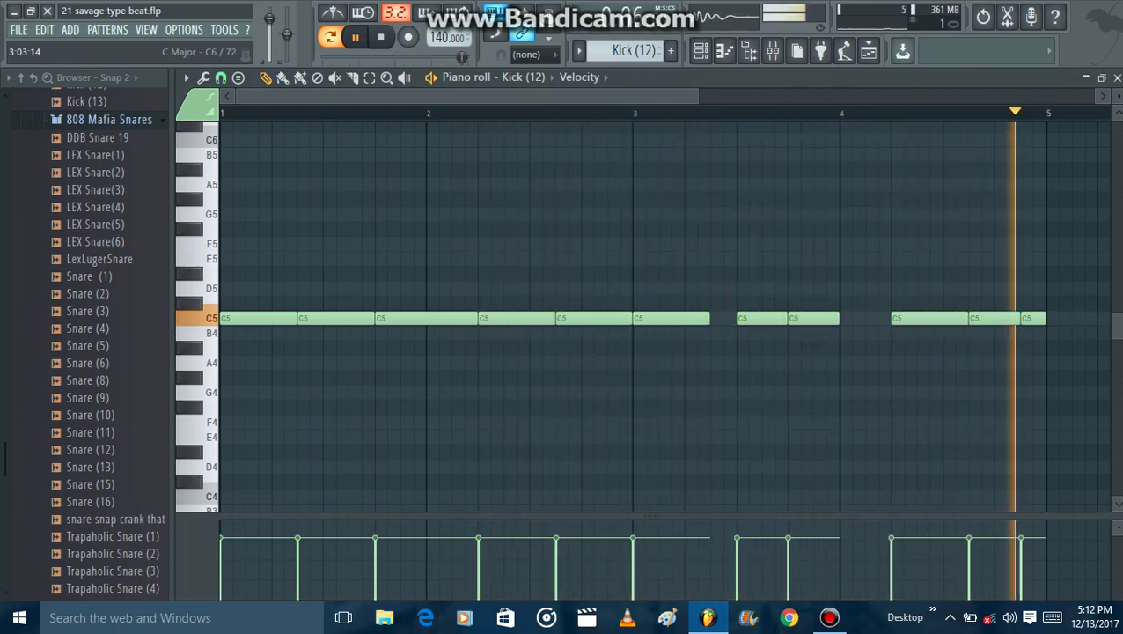
{"action": "key", "text": "space"}
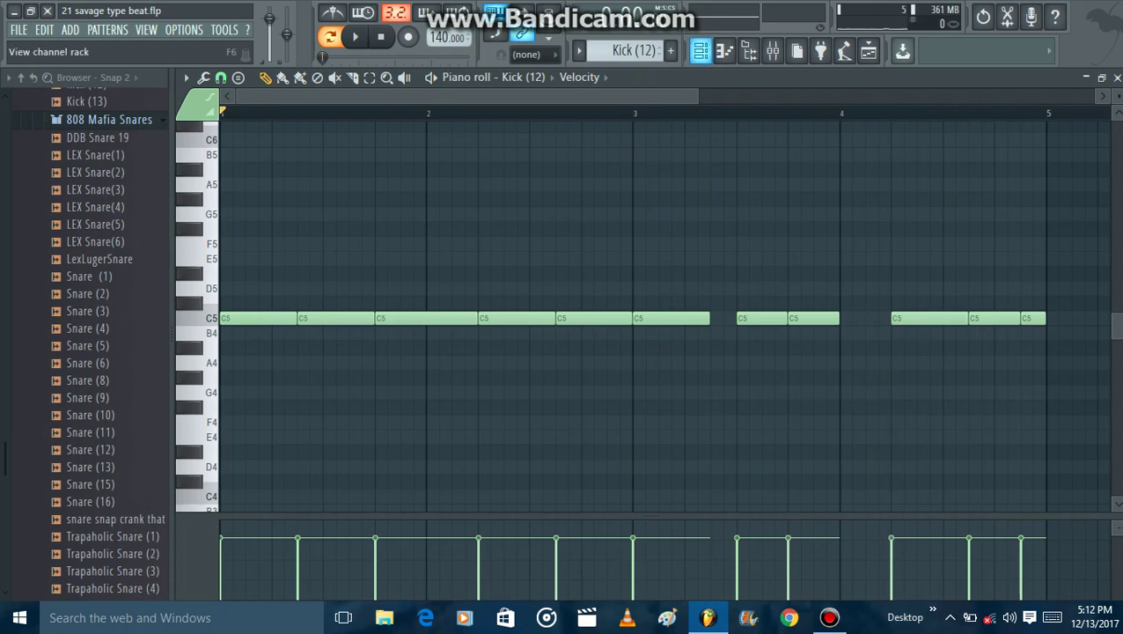
Step: Play the BOOMIN CLASSIC TRAP HOUSE SNARE 1 pattern and examine its note placement in the piano roll
{"action": "key", "text": "F6"}
{"action": "left_click", "coordinate": [256, 528]}
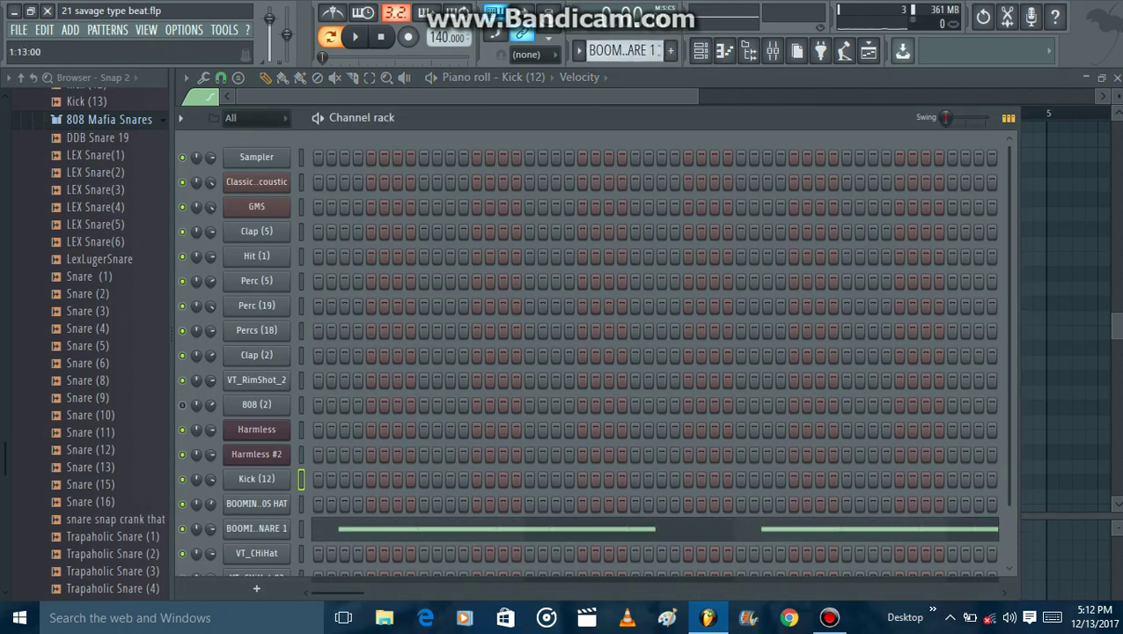
{"action": "key", "text": "F7"}
{"action": "key", "text": "space"}
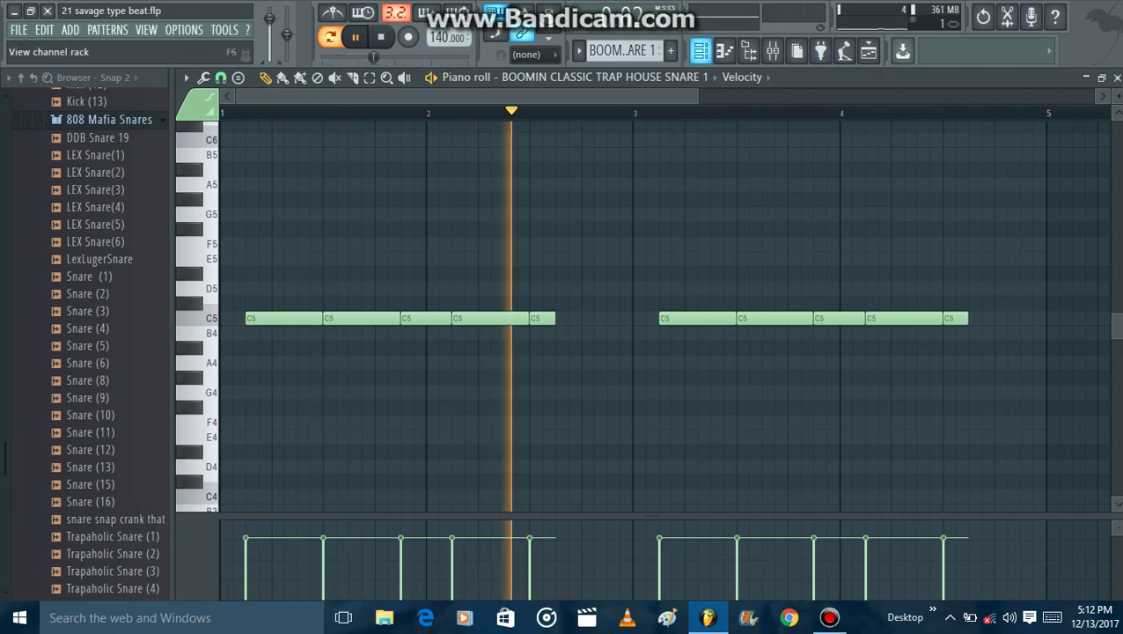
{"action": "key", "text": "F6"}
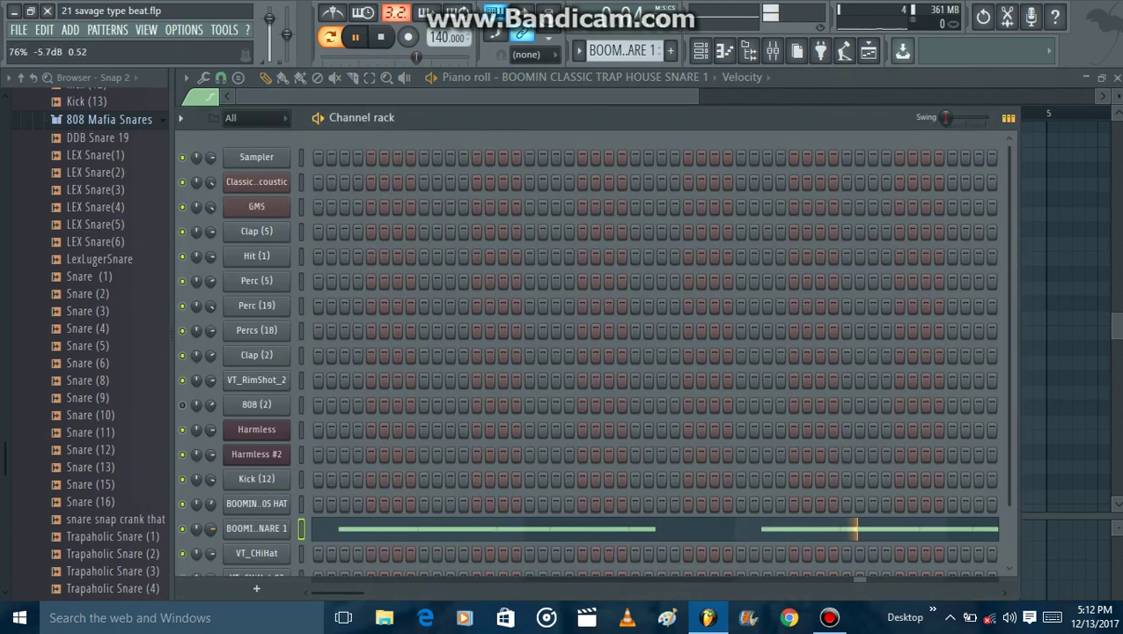
{"action": "key", "text": "F5"}
{"action": "key", "text": "F7"}
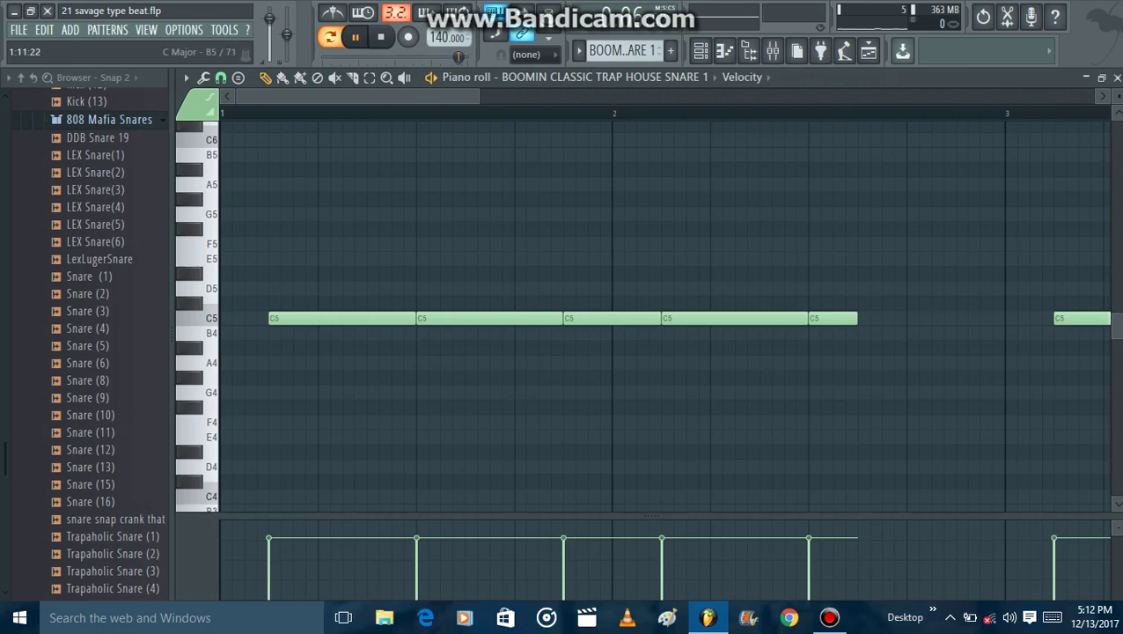
Step: Bring all four bars of the BOOMIN CLASSIC TRAP HOUSE SNARE 1 notes into view during playback, and stop the pattern
{"action": "scroll", "coordinate": [642, 317], "scroll_direction": "down", "scroll_amount": 4, "text": "ctrl"}
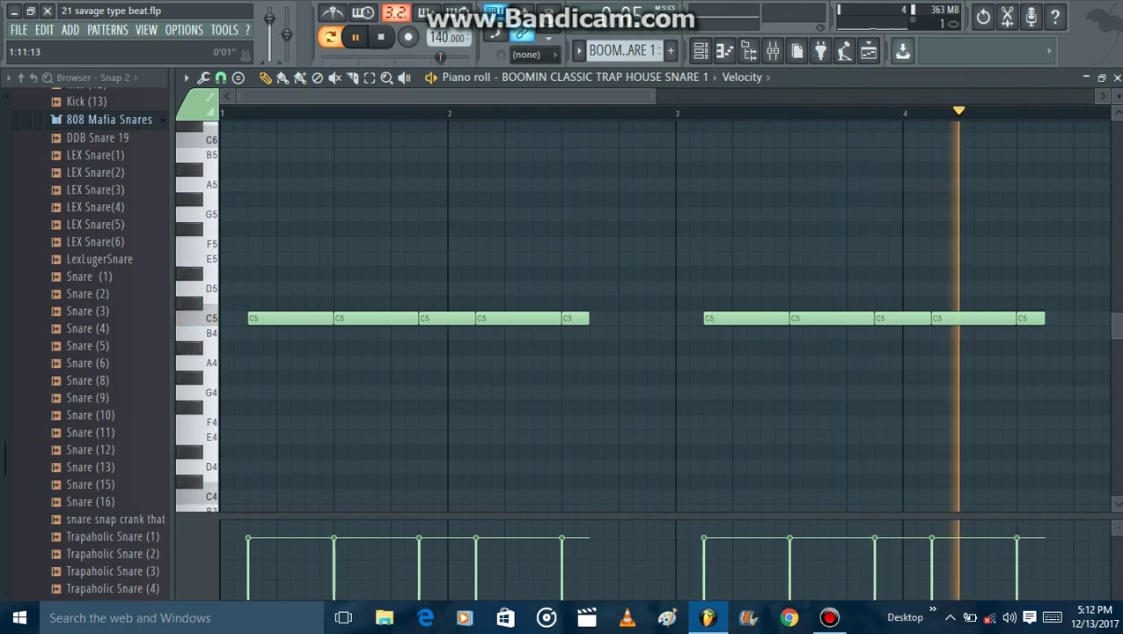
{"action": "key", "text": "space"}
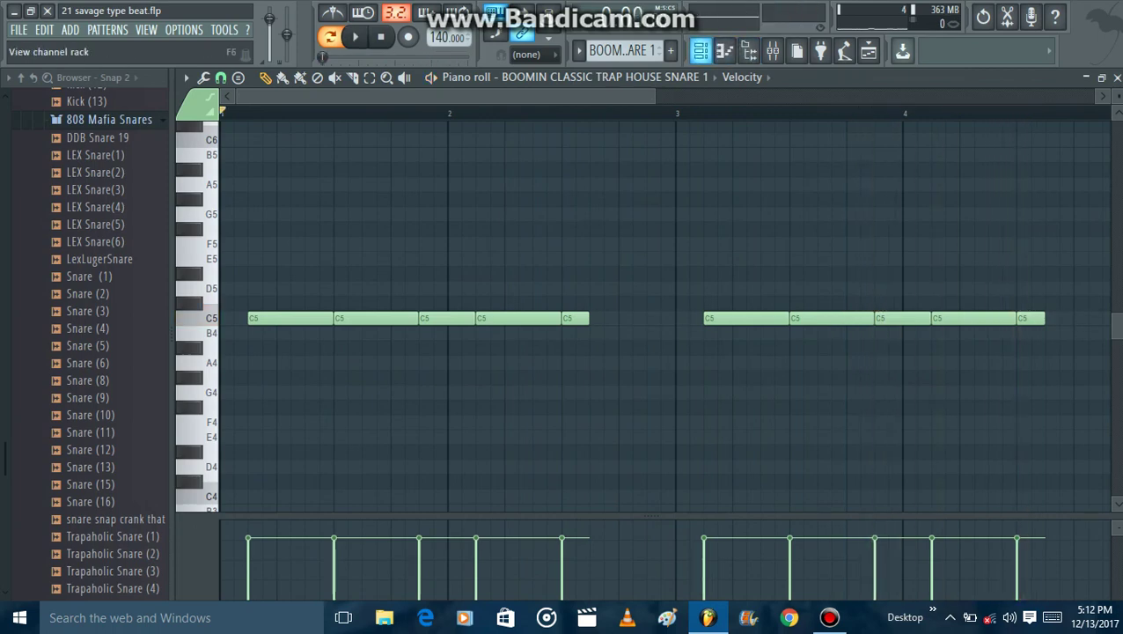
Step: Switch to the VT_CHiHat pattern, play it, and examine its full run of hi-hat notes in the piano roll
{"action": "left_click", "coordinate": [772, 51]}
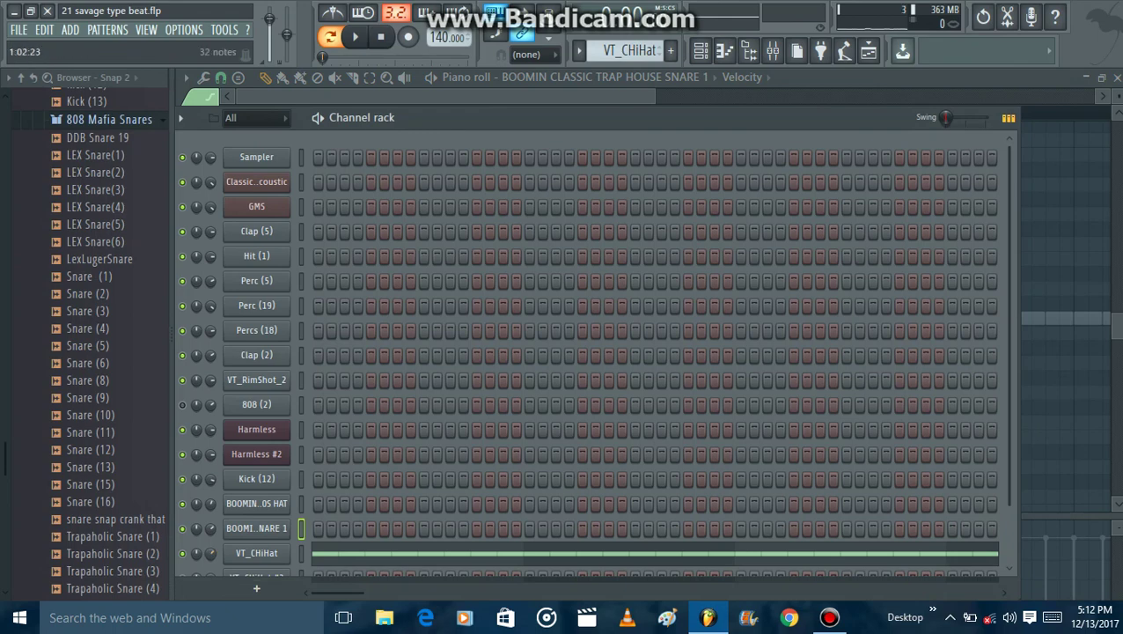
{"action": "left_click", "coordinate": [651, 553]}
{"action": "key", "text": "space"}
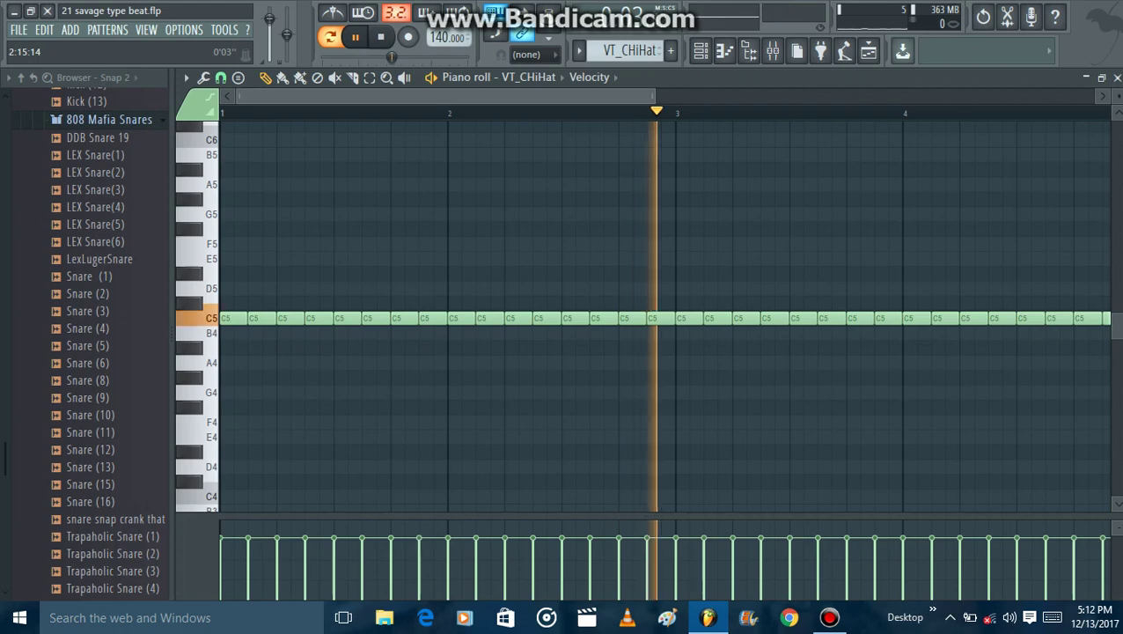
{"action": "key", "text": "Page_Down"}
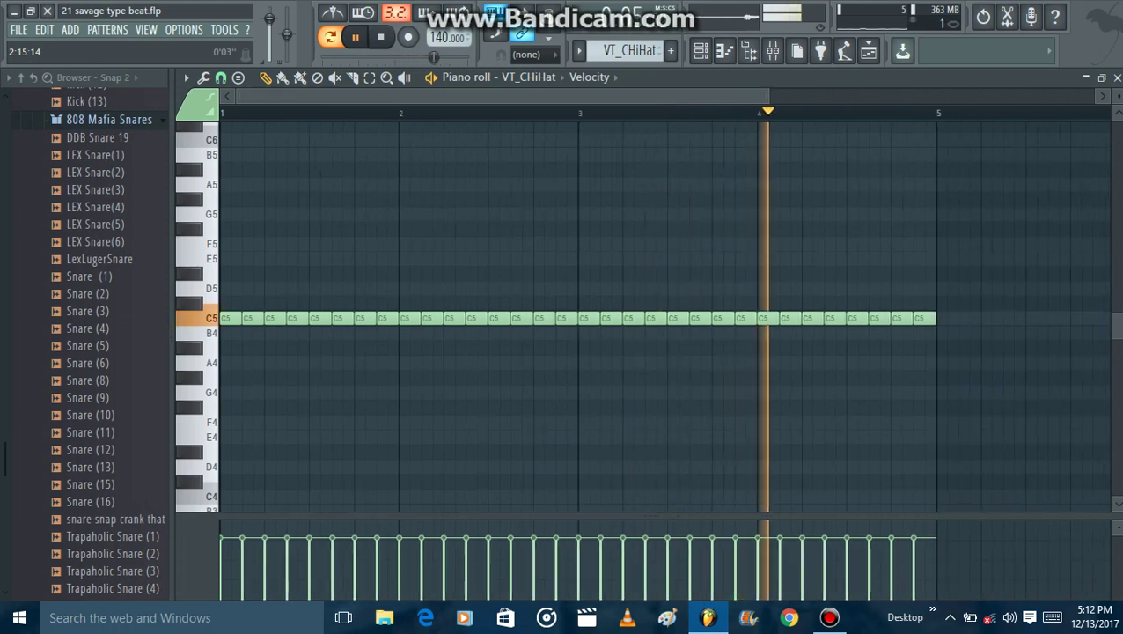
{"action": "key", "text": "space"}
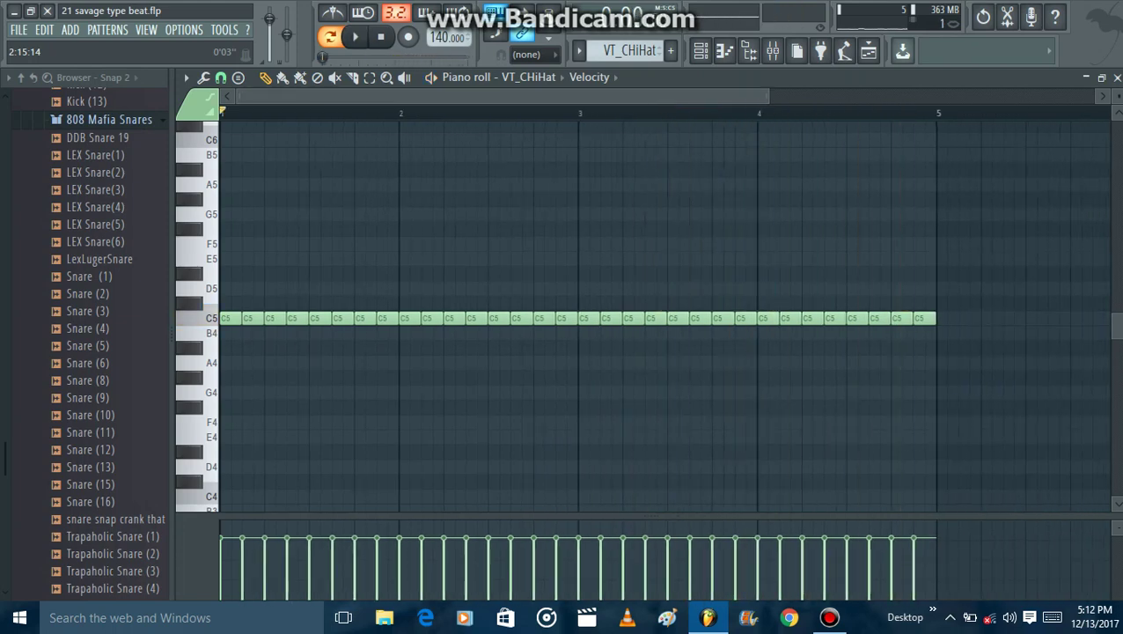
Step: Look over the VT_CHiHat #2 pattern in the channel rack and move on to Pattern 20
{"action": "left_click", "coordinate": [723, 50]}
{"action": "scroll", "coordinate": [629, 50], "scroll_direction": "down", "scroll_amount": 1}
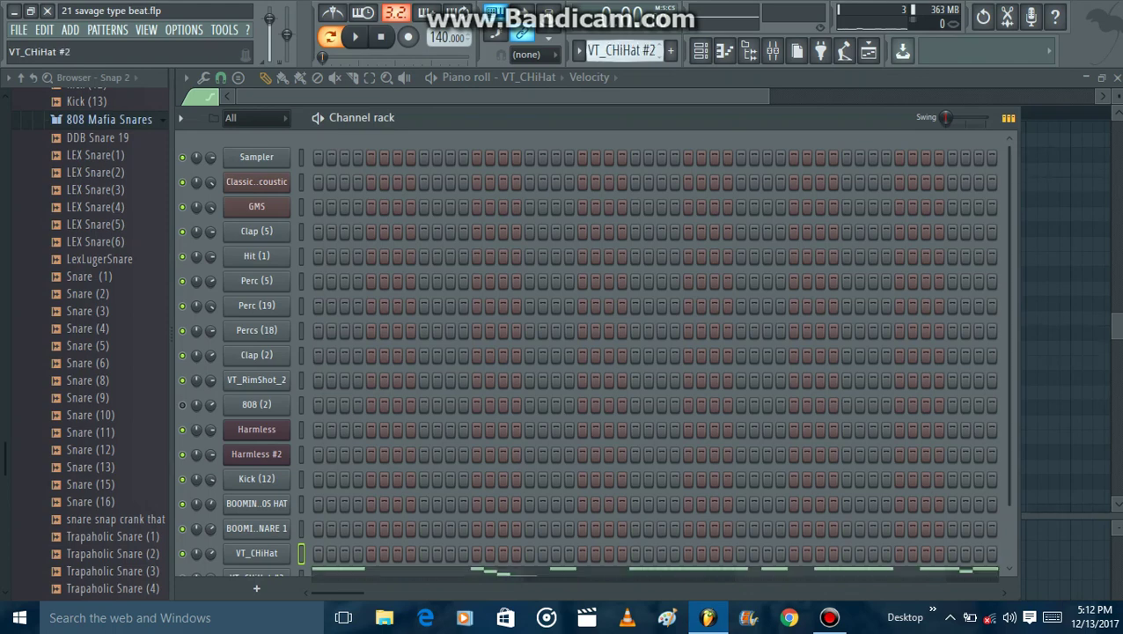
{"action": "scroll", "coordinate": [630, 50], "scroll_direction": "down", "scroll_amount": 1}
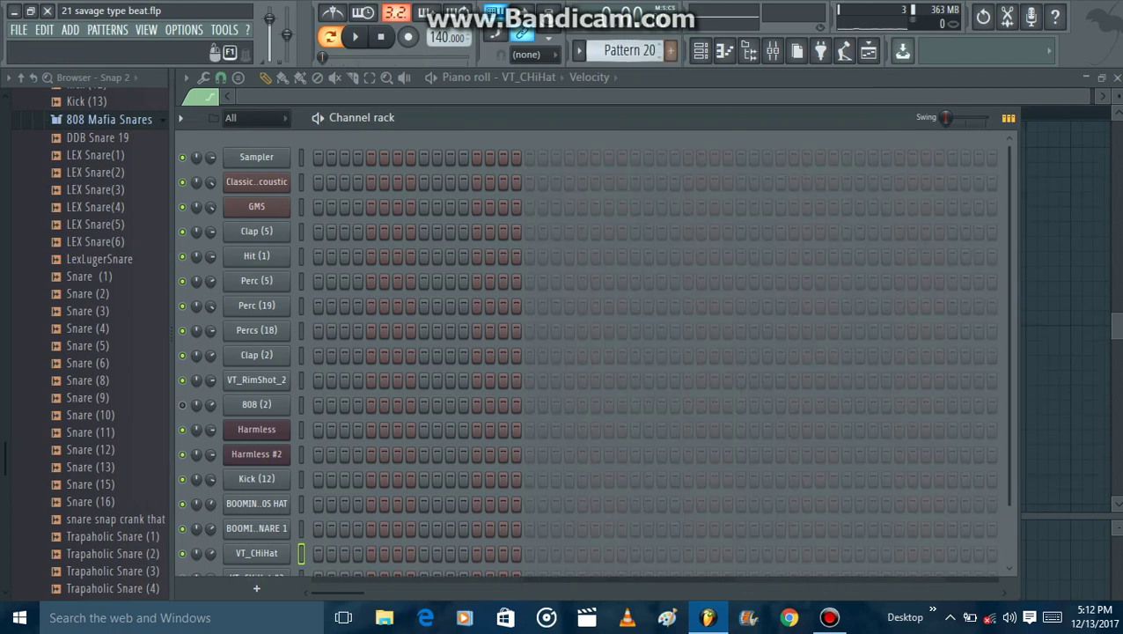
Step: Play the whole song in the playlist and examine the arrangement of all tracks, including the Param. EQ 2 mix level envelope on Track 13
{"action": "left_click", "coordinate": [867, 50]}
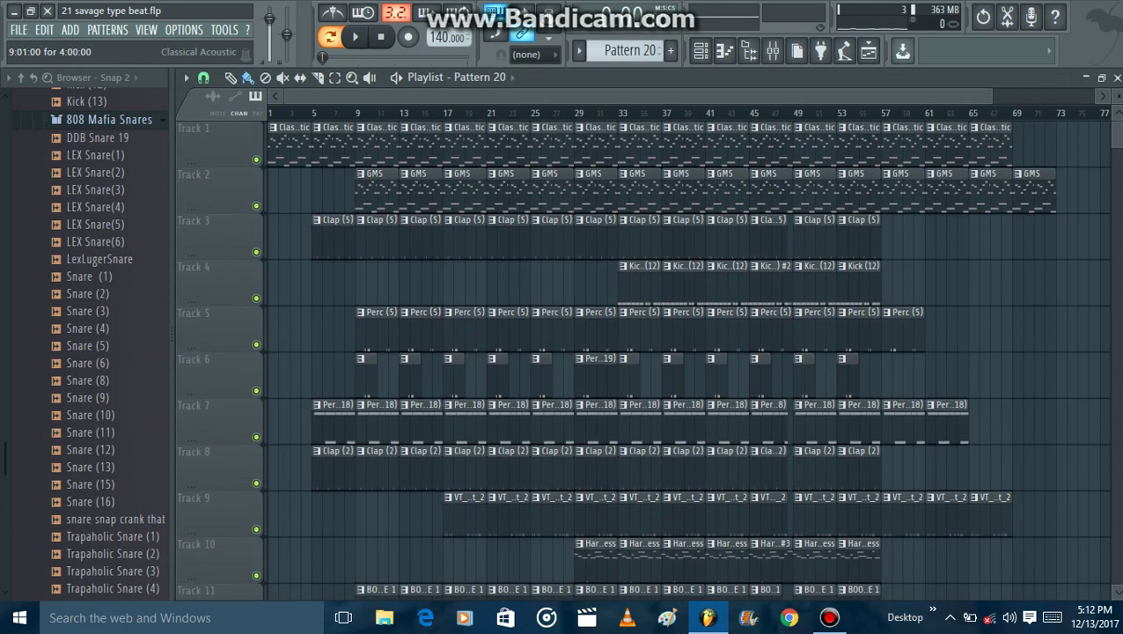
{"action": "key", "text": "l"}
{"action": "key", "text": "space"}
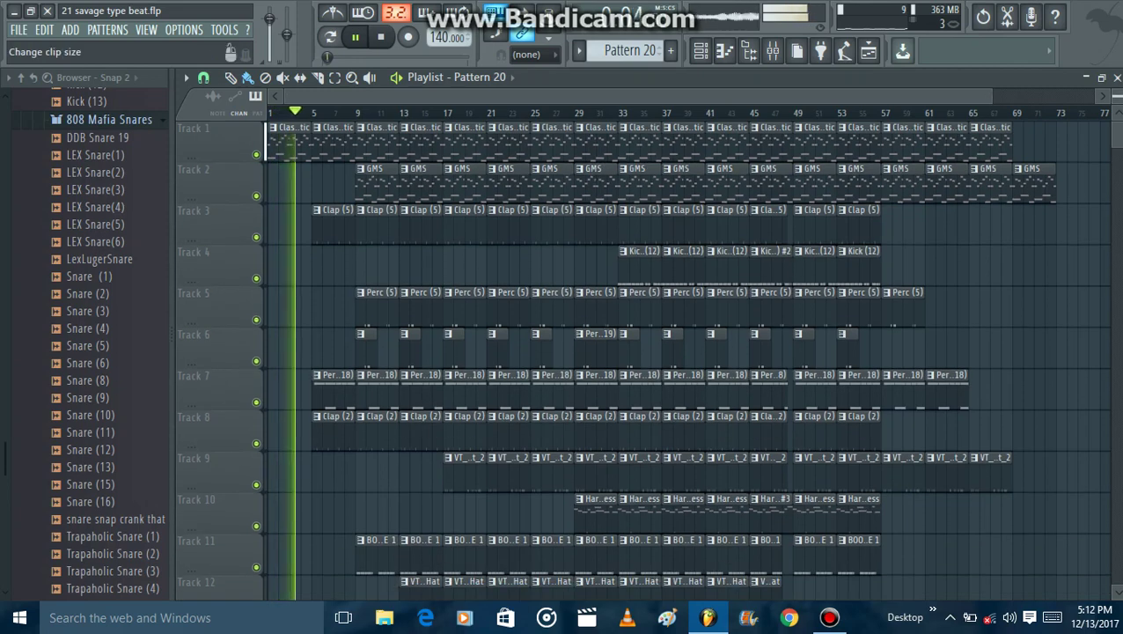
{"action": "scroll", "coordinate": [647, 352], "scroll_direction": "down", "scroll_amount": 2}
{"action": "scroll", "coordinate": [648, 352], "scroll_direction": "down", "scroll_amount": 1}
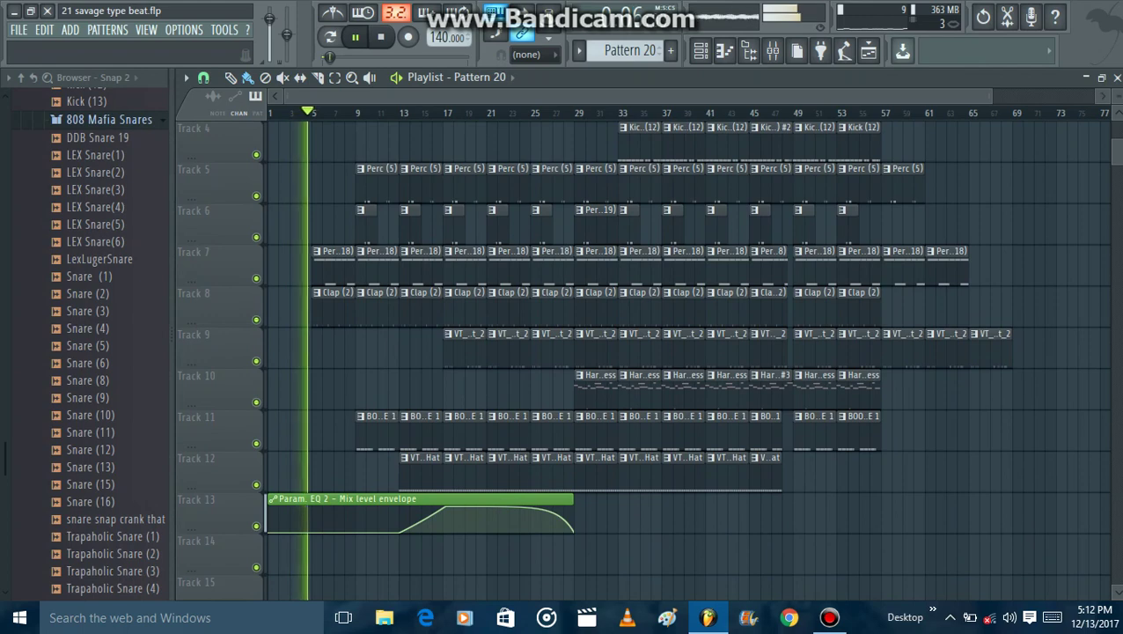
{"action": "scroll", "coordinate": [647, 352], "scroll_direction": "up", "scroll_amount": 2}
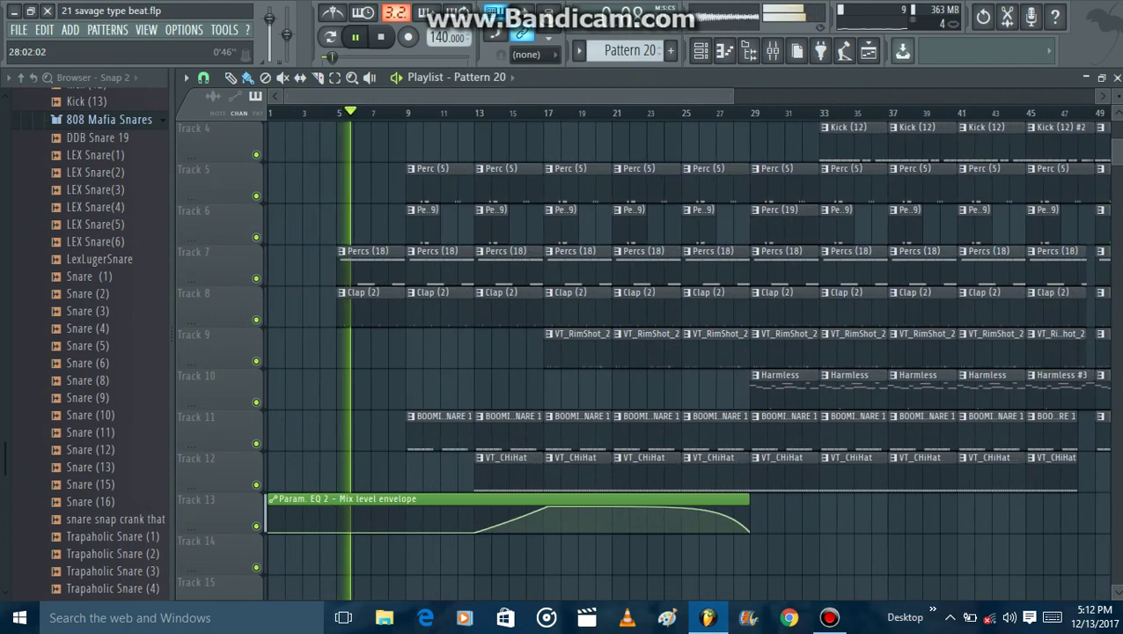
{"action": "scroll", "coordinate": [648, 352], "scroll_direction": "down", "scroll_amount": 1}
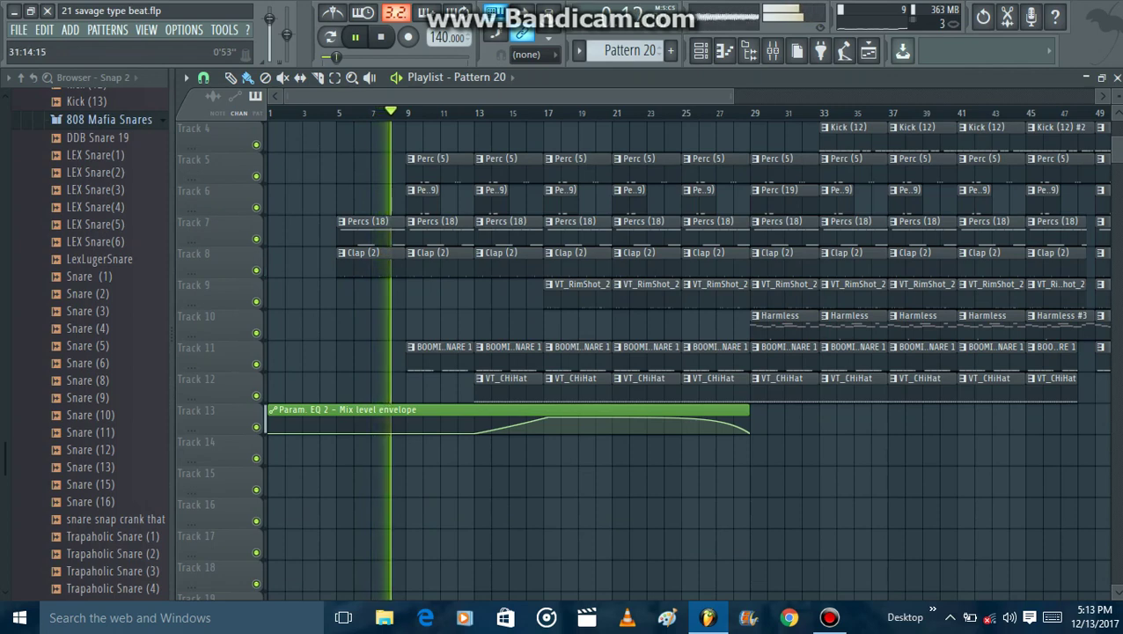
{"action": "scroll", "coordinate": [648, 352], "scroll_direction": "down", "scroll_amount": 3}
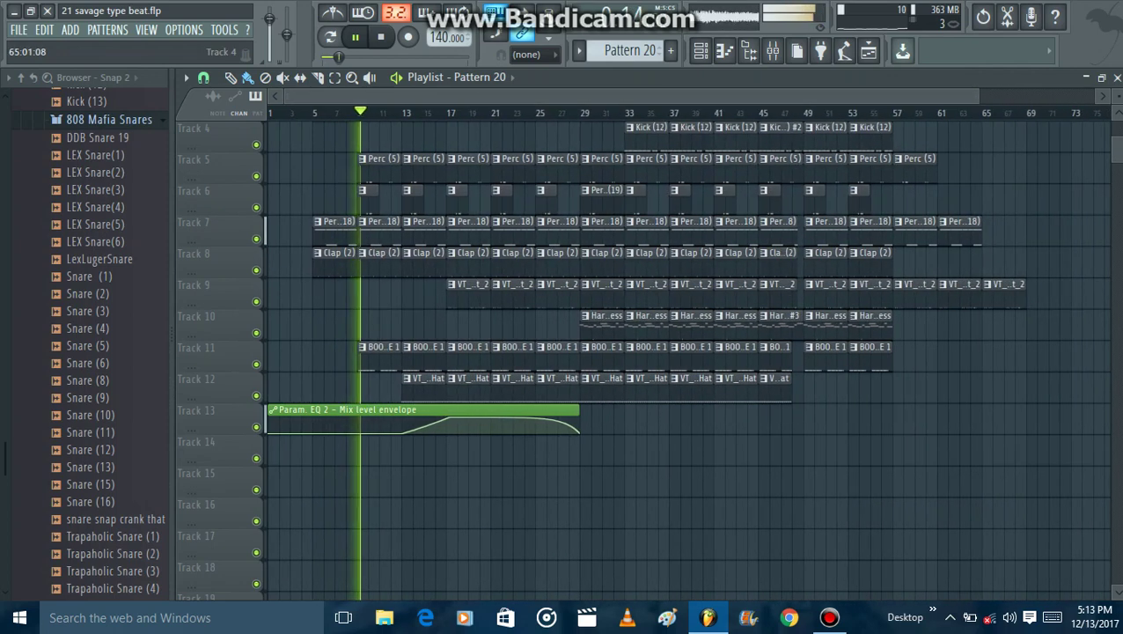
{"action": "scroll", "coordinate": [648, 352], "scroll_direction": "up", "scroll_amount": 3}
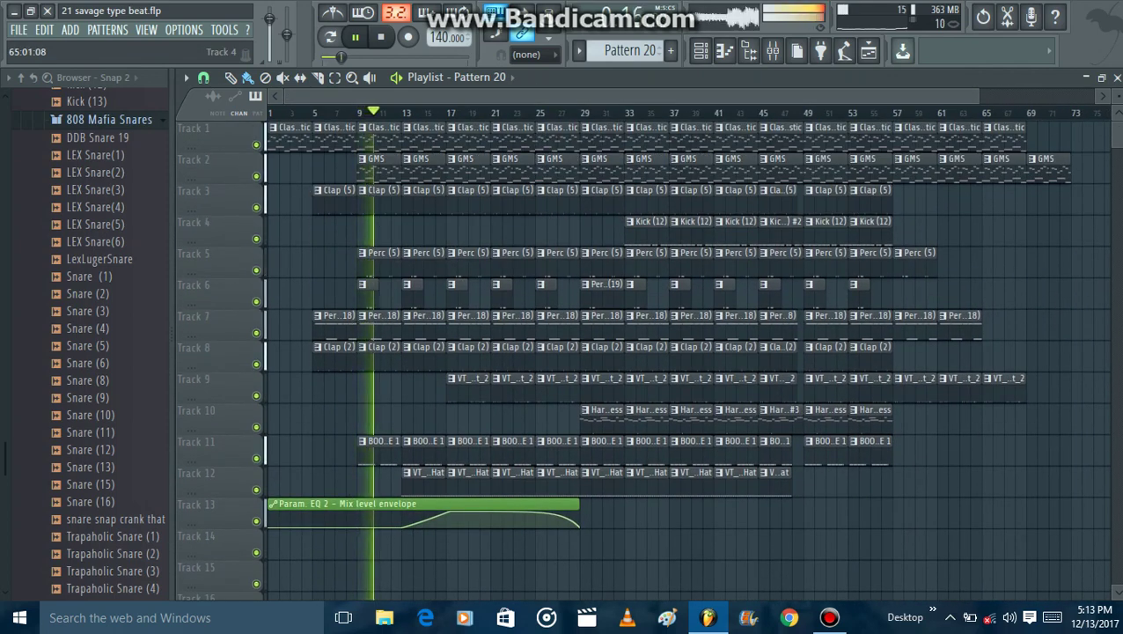